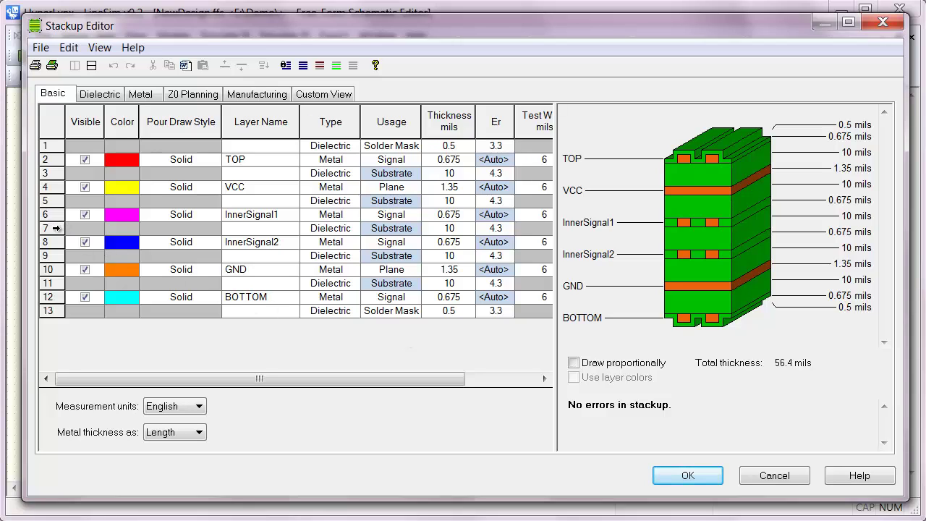
Insert four Most Suitable layers below the substrate under InnerSignal1, adding two dielectric and two metal layers
right_click(55, 228)
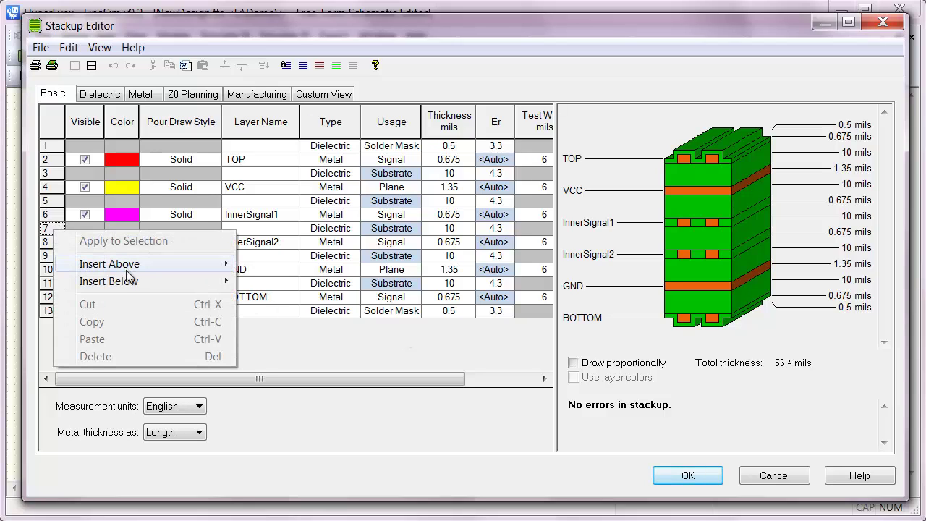
mouse_move(130, 281)
left_click(277, 284)
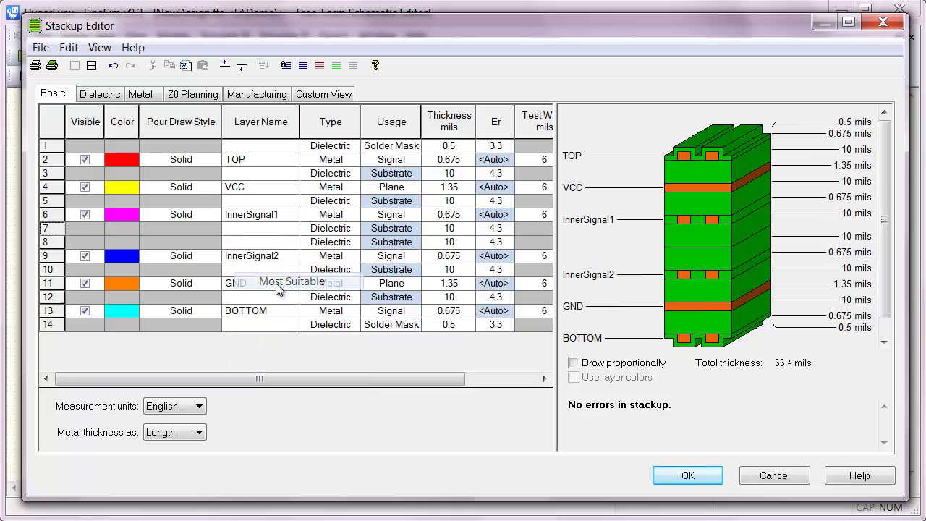
right_click(47, 226)
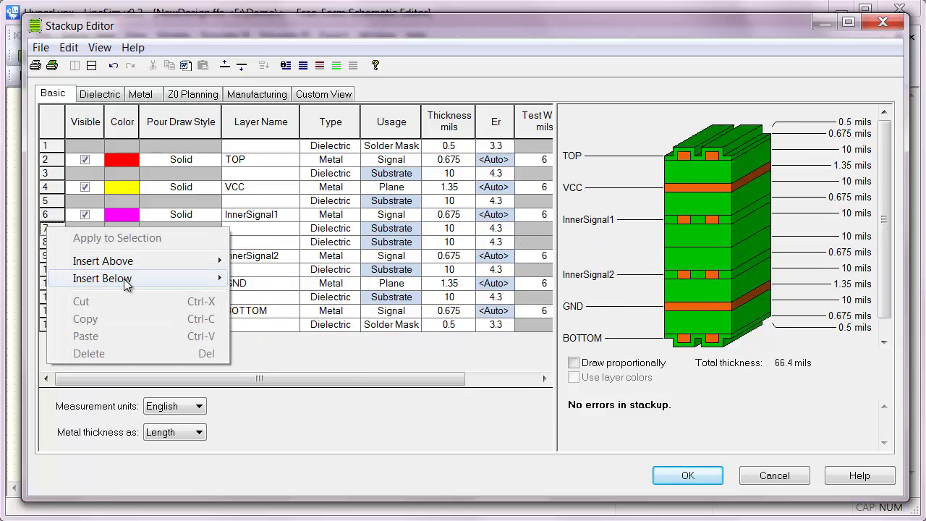
mouse_move(126, 284)
left_click(269, 300)
right_click(47, 230)
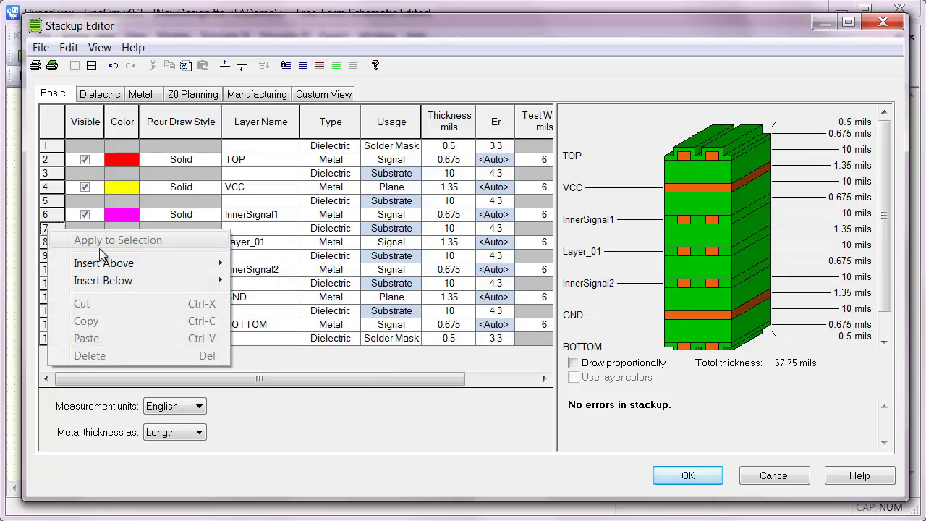
left_click(259, 282)
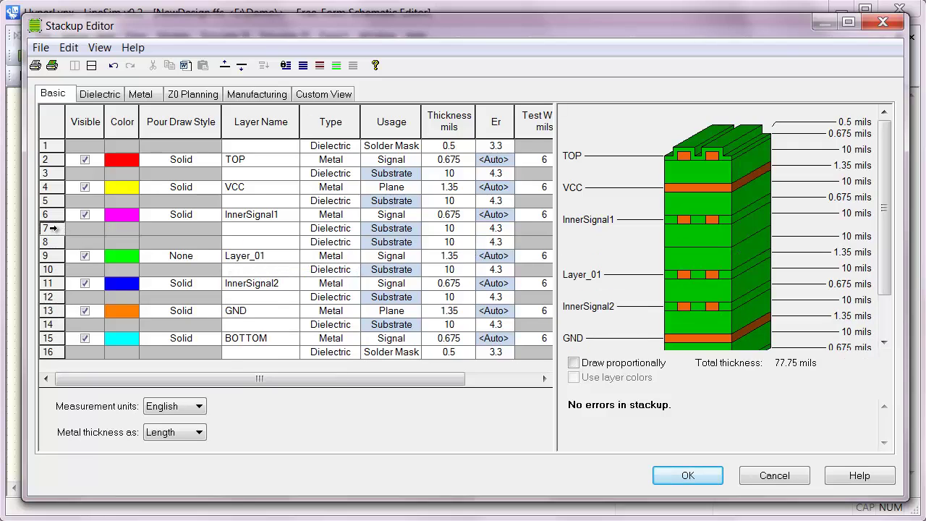
right_click(49, 229)
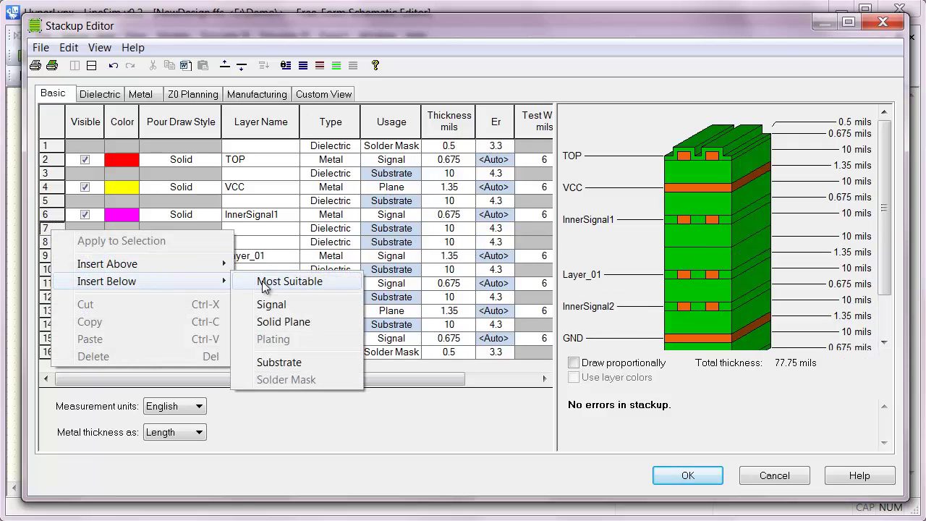
left_click(262, 282)
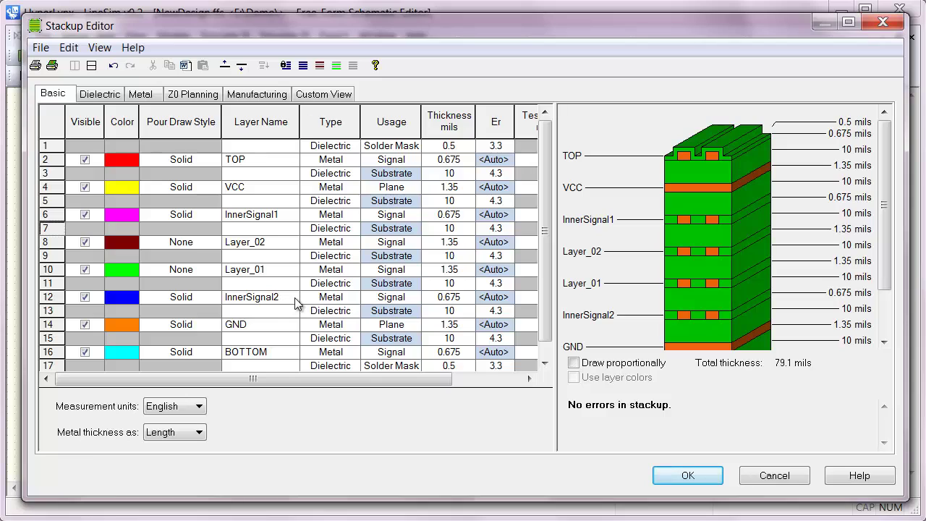
Set the usage of the new metal layers Layer_02 and Layer_01 to Plane
left_click(411, 244)
left_click(404, 270)
left_click(413, 270)
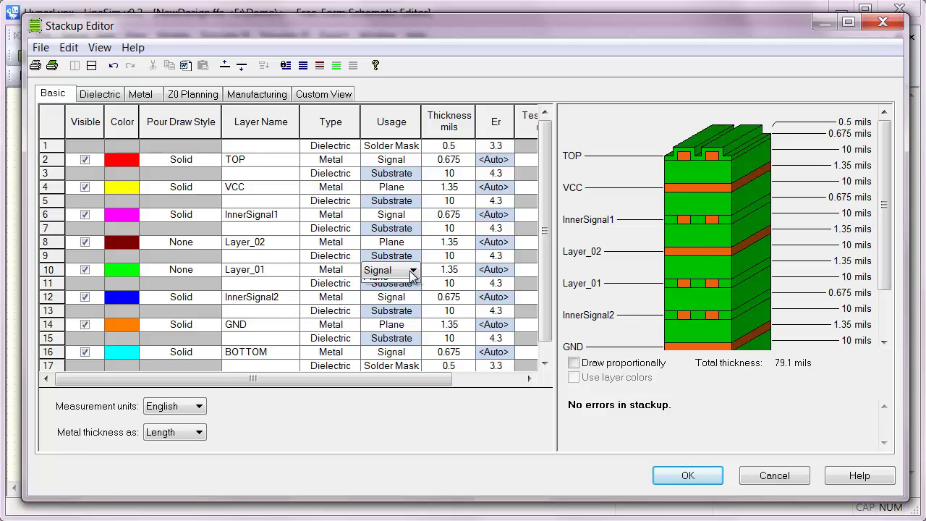
left_click(413, 271)
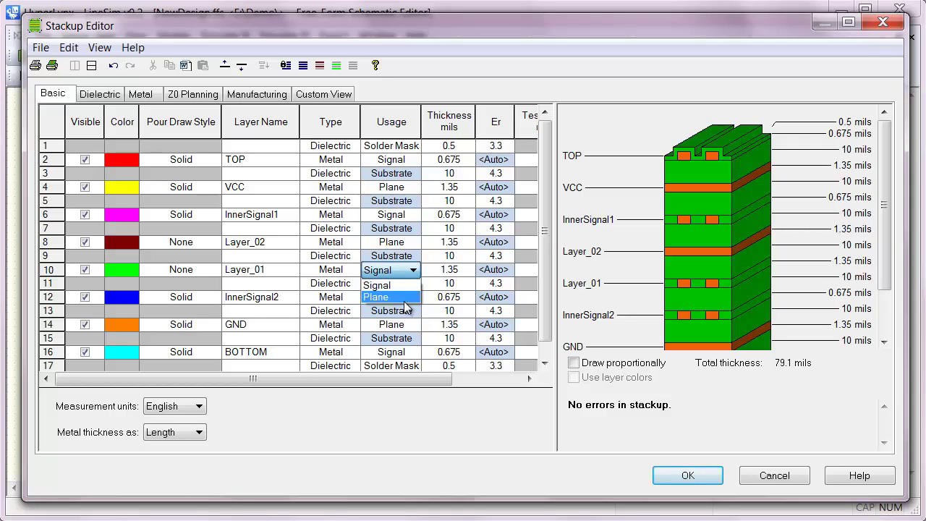
left_click(404, 303)
mouse_move(883, 216)
left_mouse_down()
mouse_move(894, 280)
mouse_move(892, 193)
left_mouse_up()
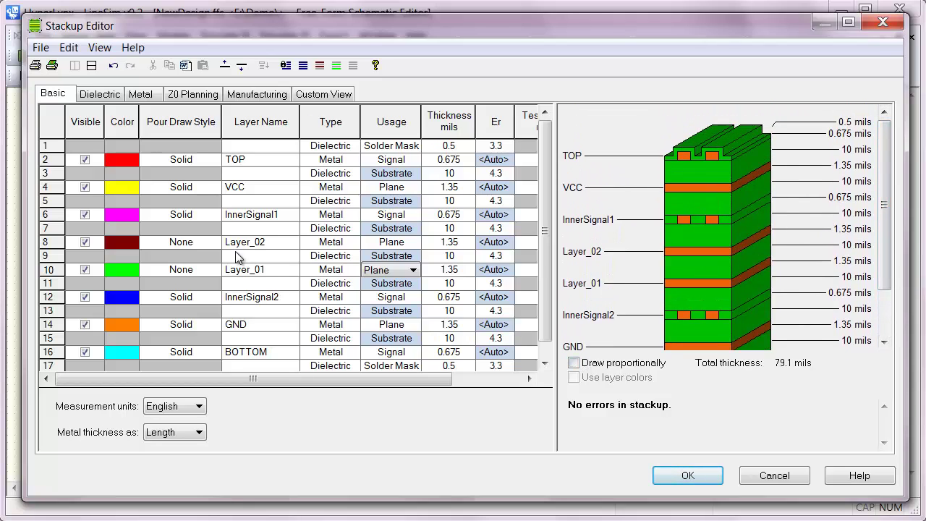
Rename the VCC layer as GND1 and Layer_02 as VCC
double_click(246, 188)
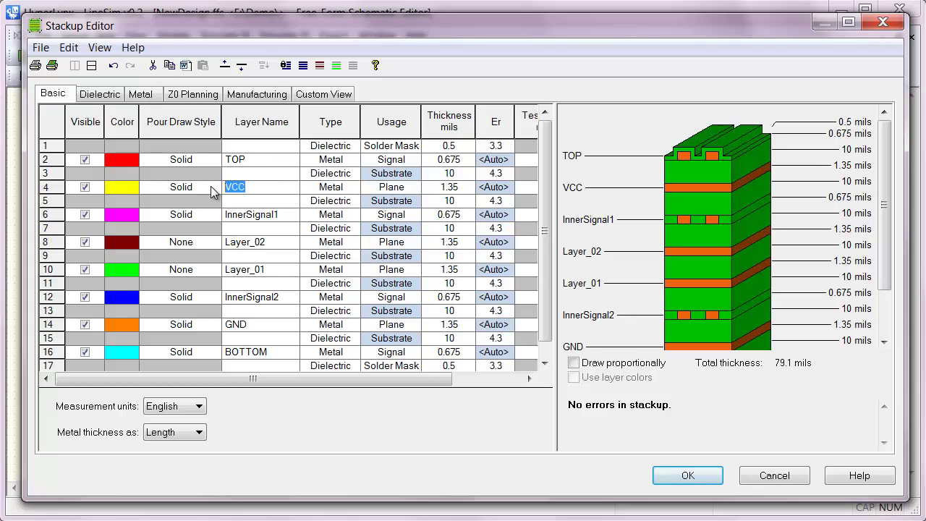
type("GND")
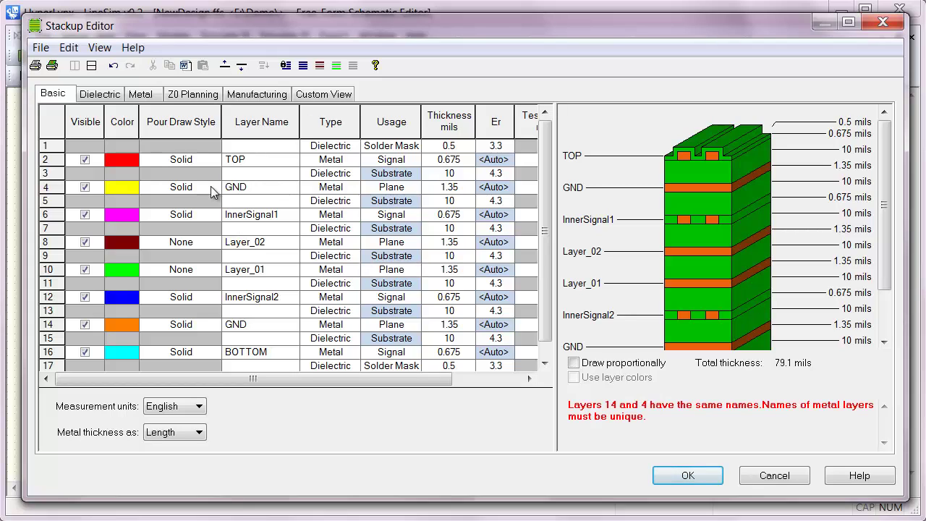
type("1")
double_click(275, 243)
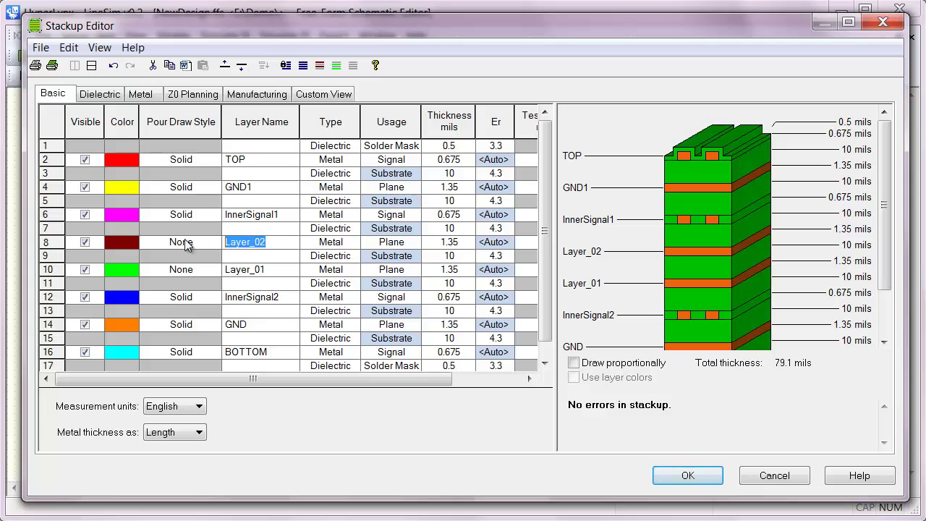
type("VCC")
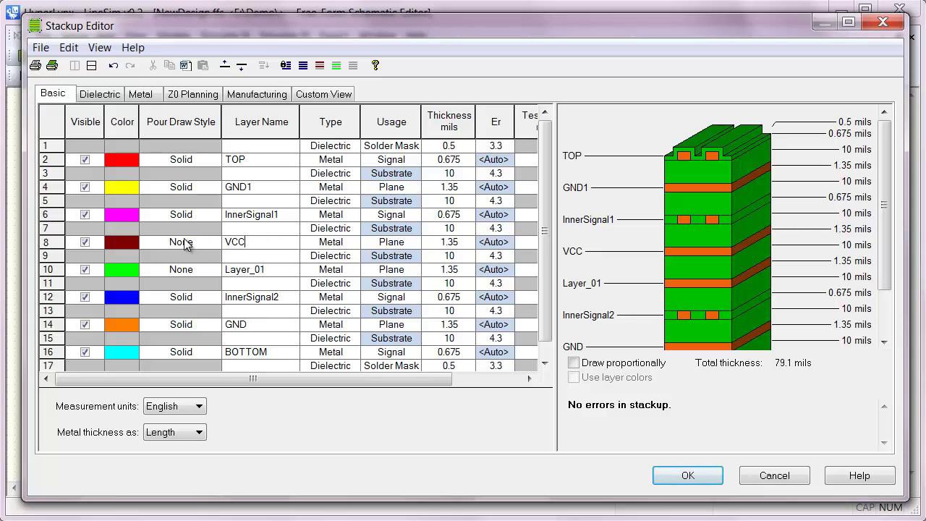
Rename Layer_01 as GND2 and the GND layer above BOTTOM as GND3
left_click(269, 270)
double_click(270, 270)
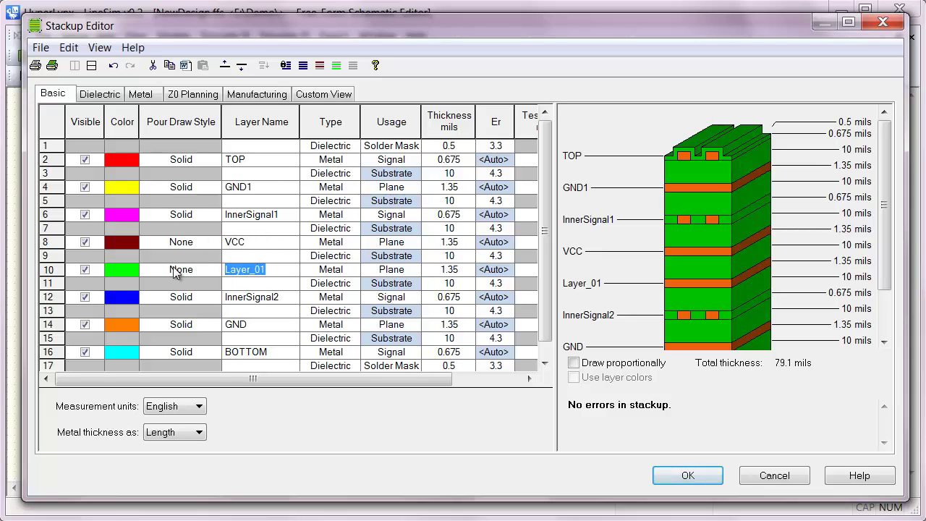
type("GND2")
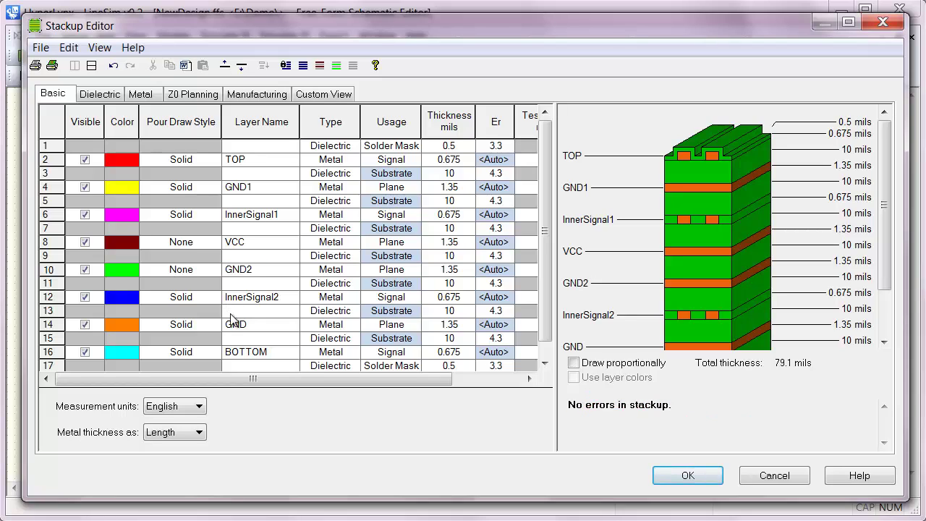
left_click(254, 325)
left_click(256, 324)
type("3")
key("Tab")
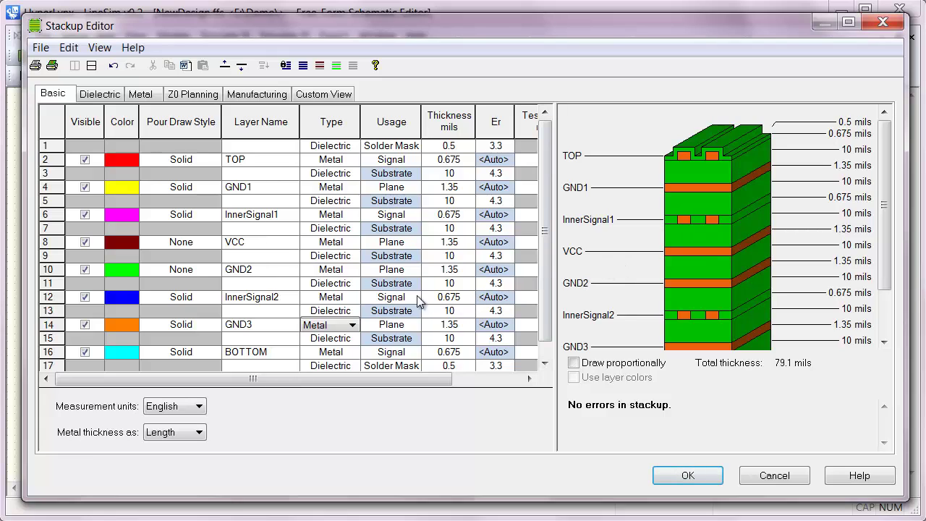
Set the substrate between VCC and GND2 to 3 mils thick and have the stackup drawn proportionally
left_click(460, 258)
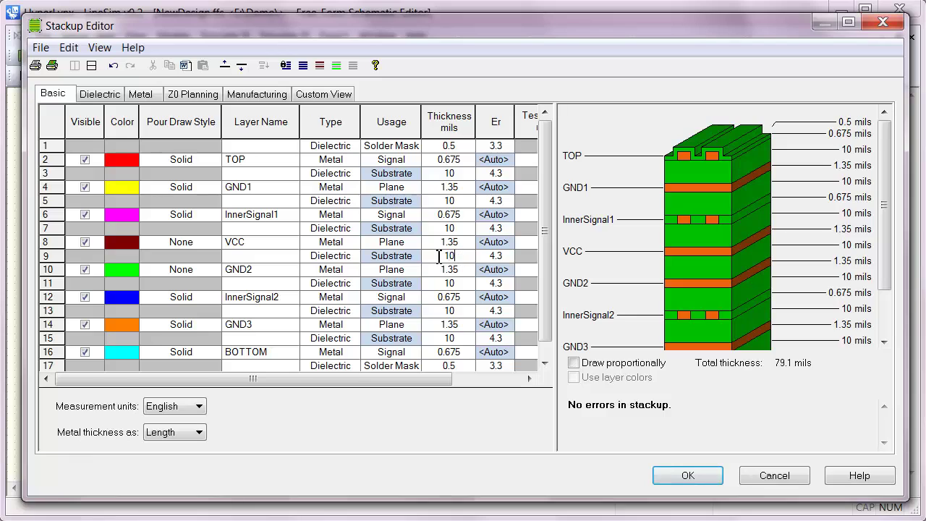
double_click(433, 258)
type("3")
key("Tab")
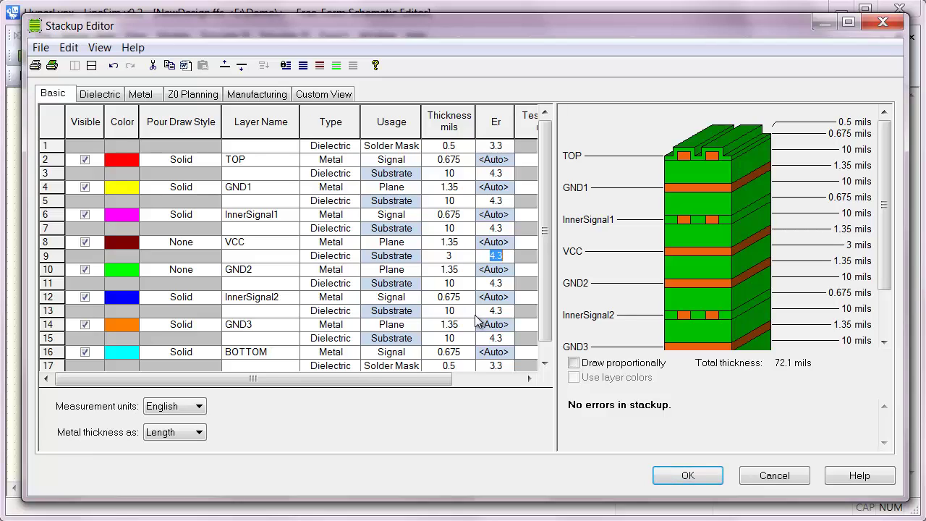
left_click(574, 363)
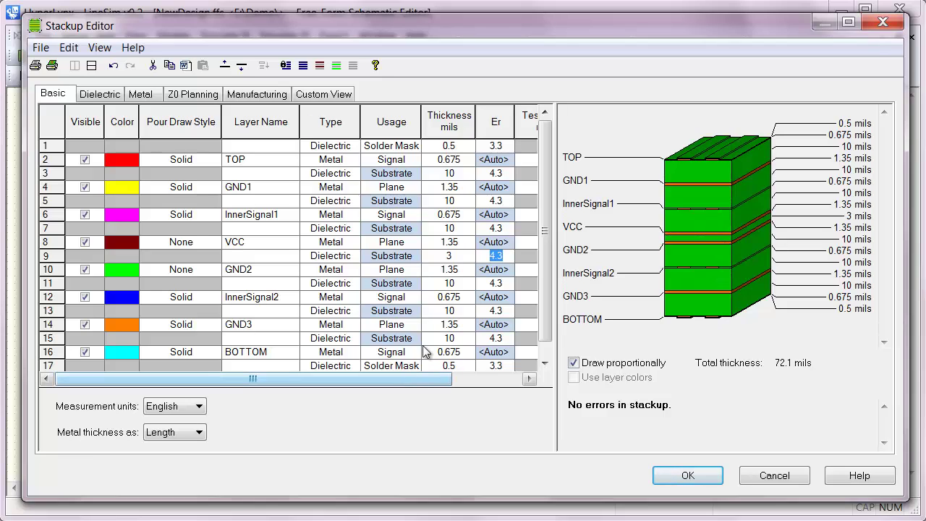
Set the thickness of the substrates directly above and below GND1 to 5 mils
left_click(459, 176)
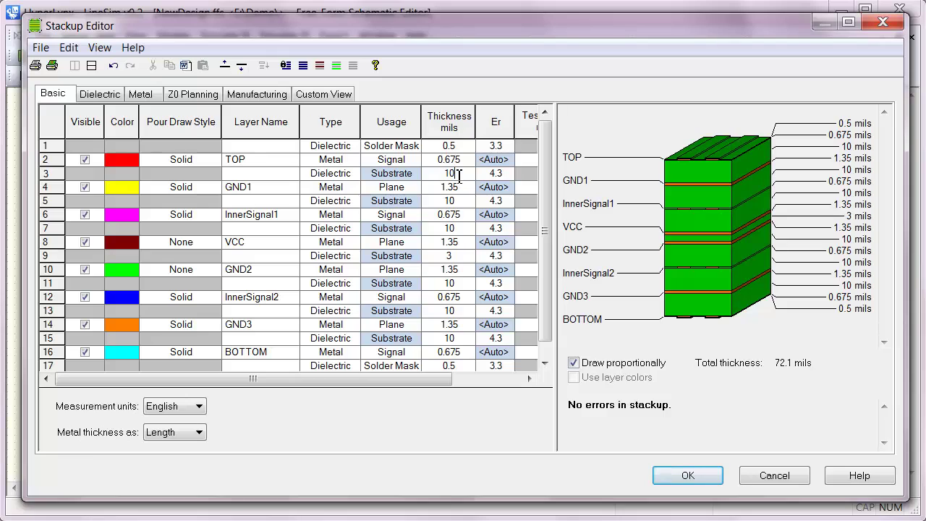
double_click(458, 176)
type("5")
key("Return")
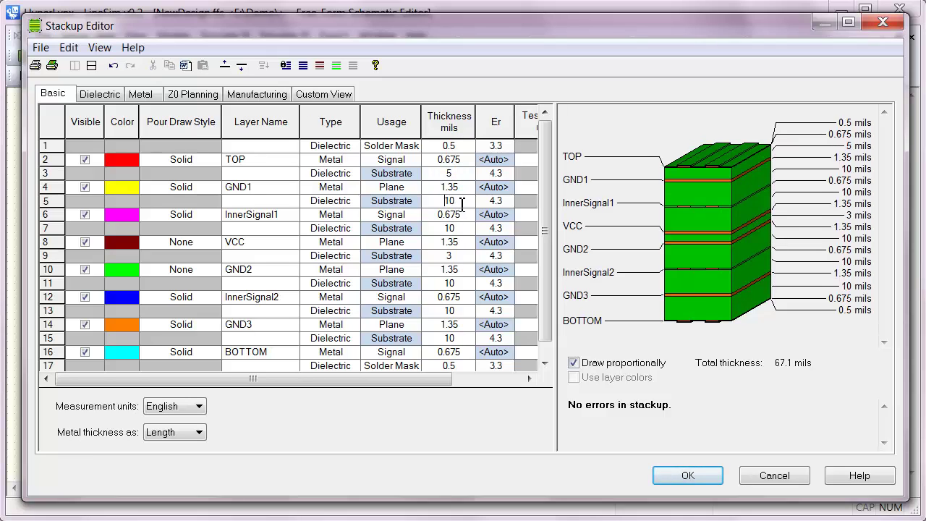
key("Down")
type("56")
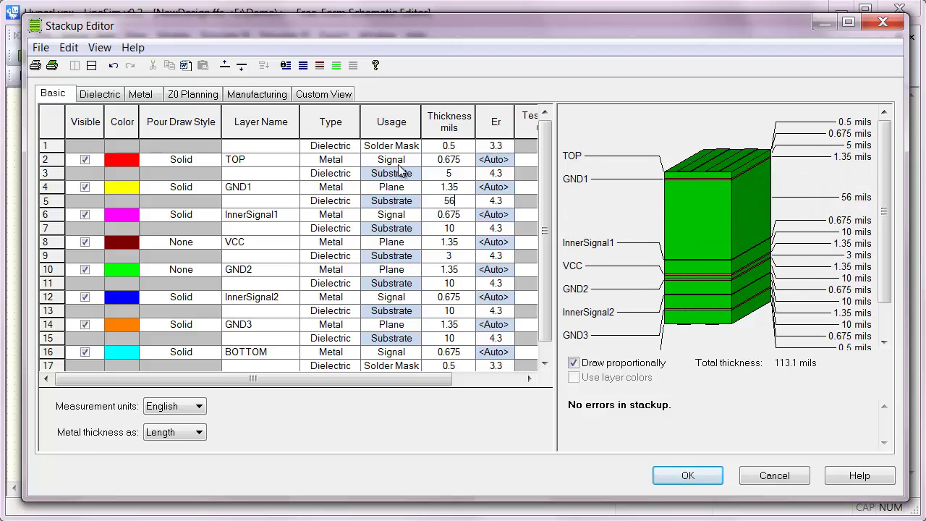
key("BackSpace")
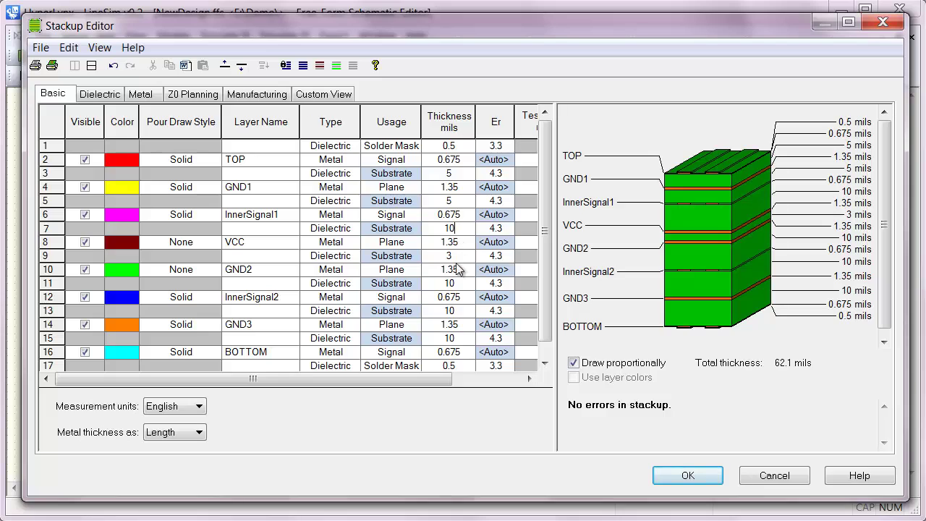
Set the thickness of the substrates directly above and below GND3 to 5 mils
double_click(456, 317)
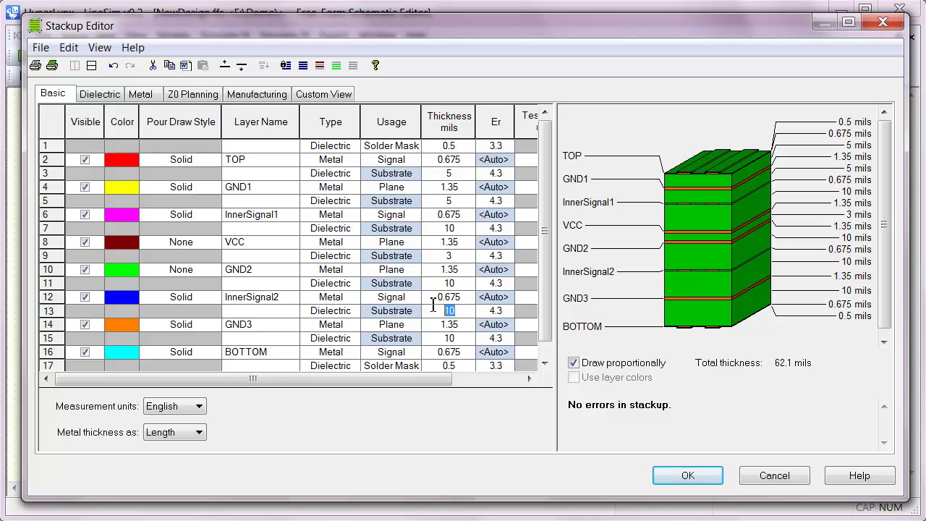
type("5")
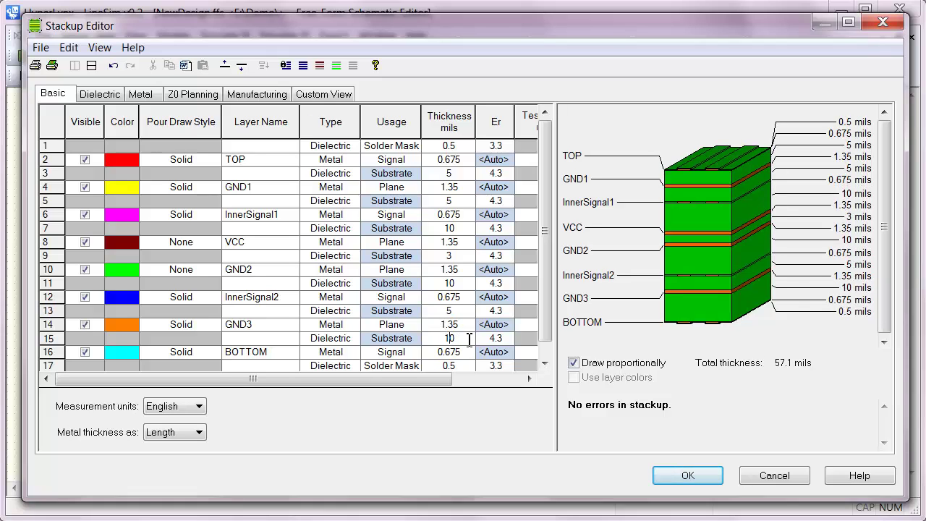
double_click(439, 339)
type("5")
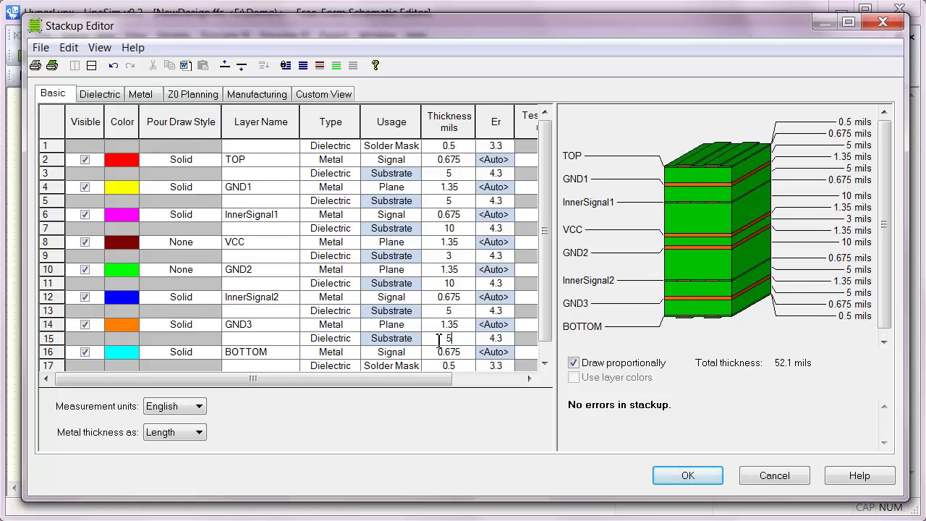
key("Tab")
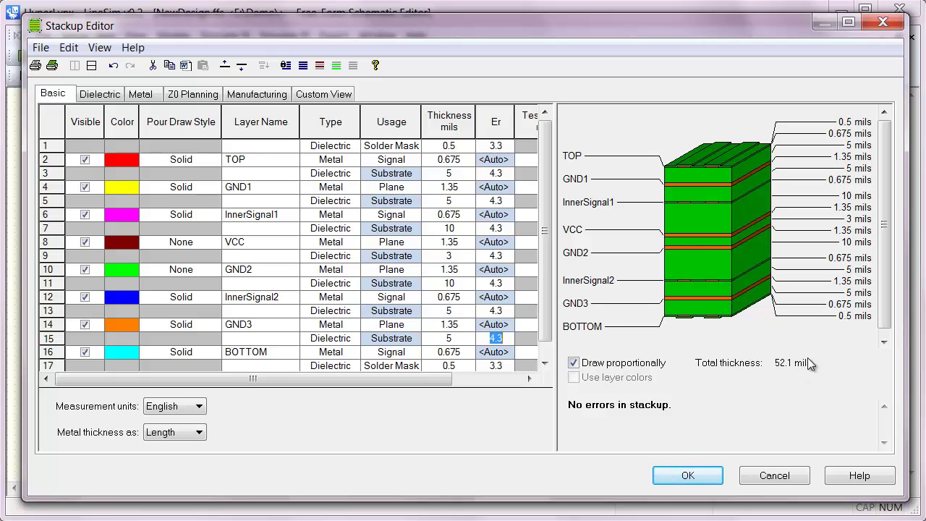
Set the substrates between InnerSignal1 and VCC and between GND2 and InnerSignal2 to 15 mils thick
left_click(451, 230)
type("1")
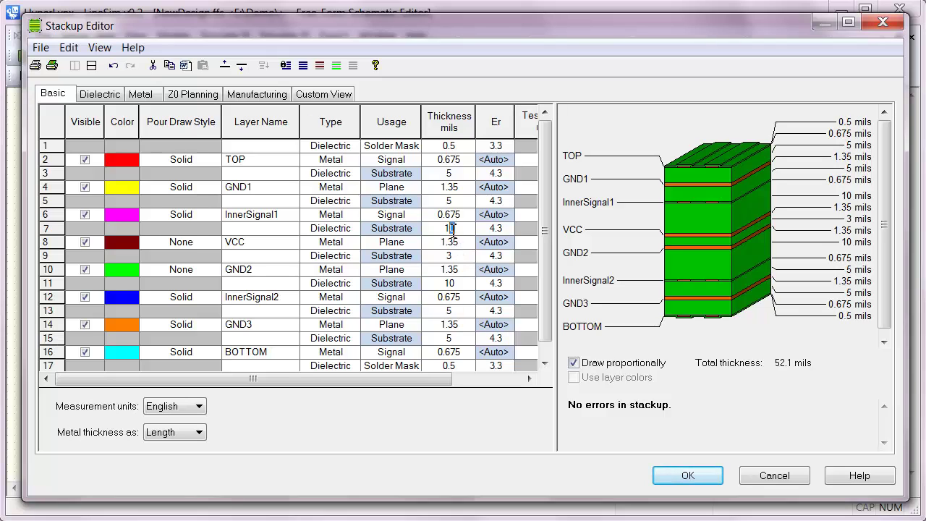
type("5")
key("Return")
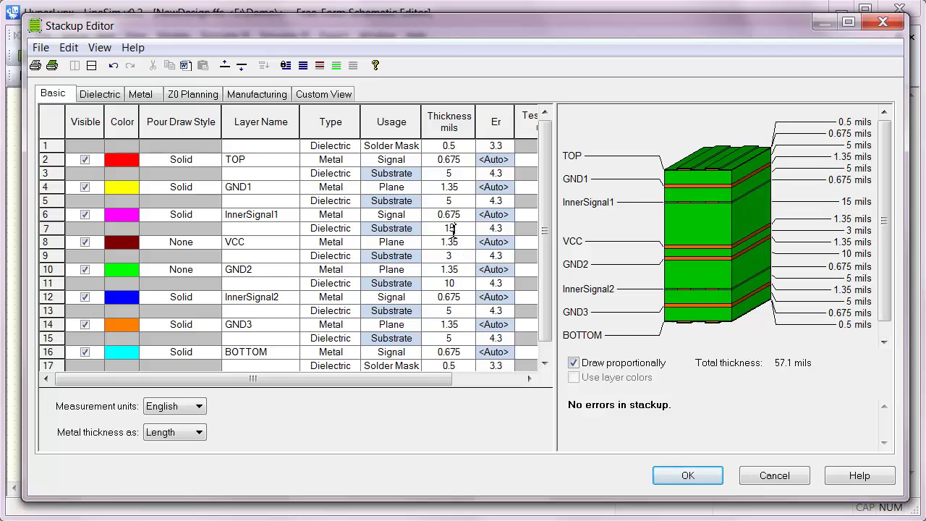
left_click(453, 283)
type("15")
key("Return")
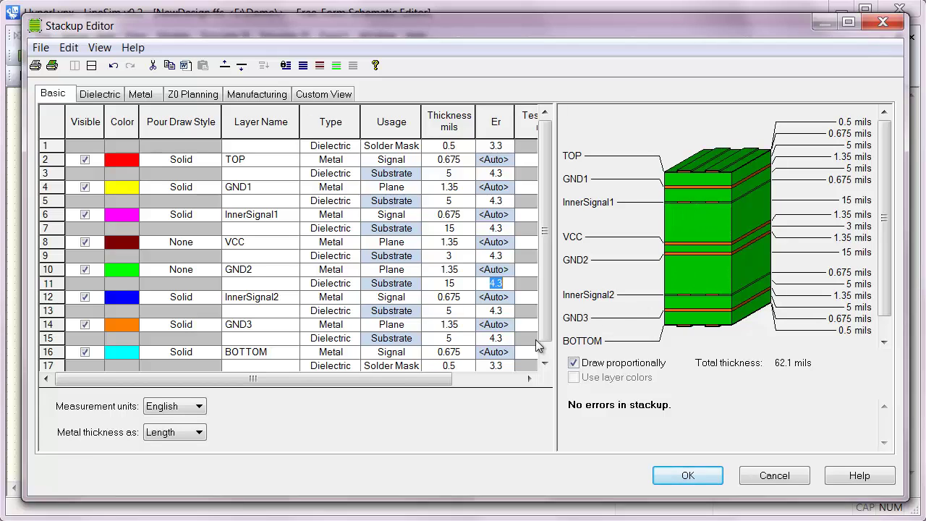
Try a test width of 4 mils on InnerSignal1 and restore it to 6 mils
left_click_drag(383, 377, 463, 377)
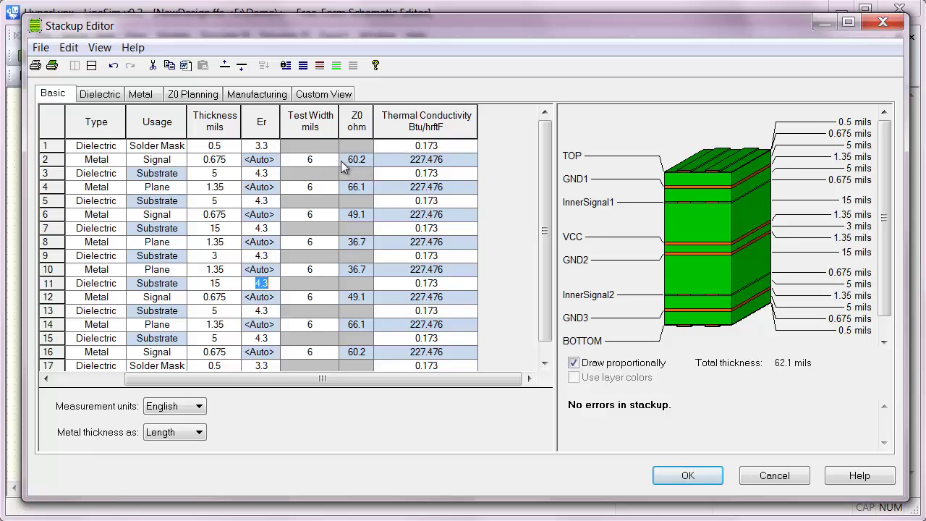
left_click(317, 216)
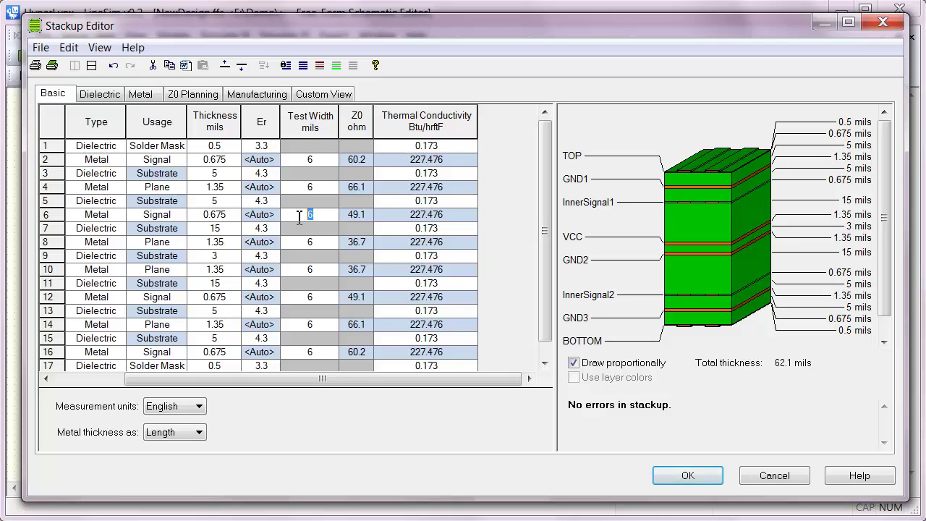
type("4")
key("Return")
type("6")
key("Return")
Plan single-trace widths for a target impedance of 60 ohms on TOP and 50 ohms on InnerSignal1
left_click(197, 97)
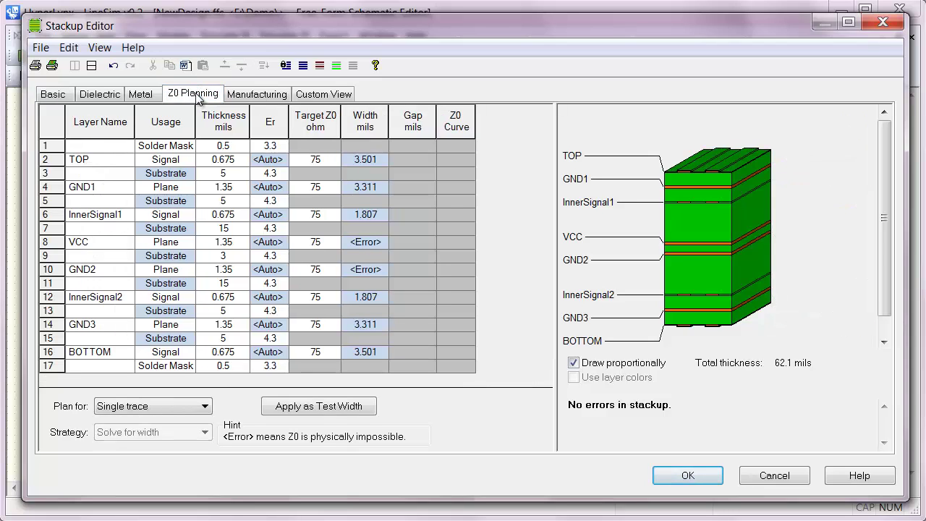
left_click(323, 160)
type("60")
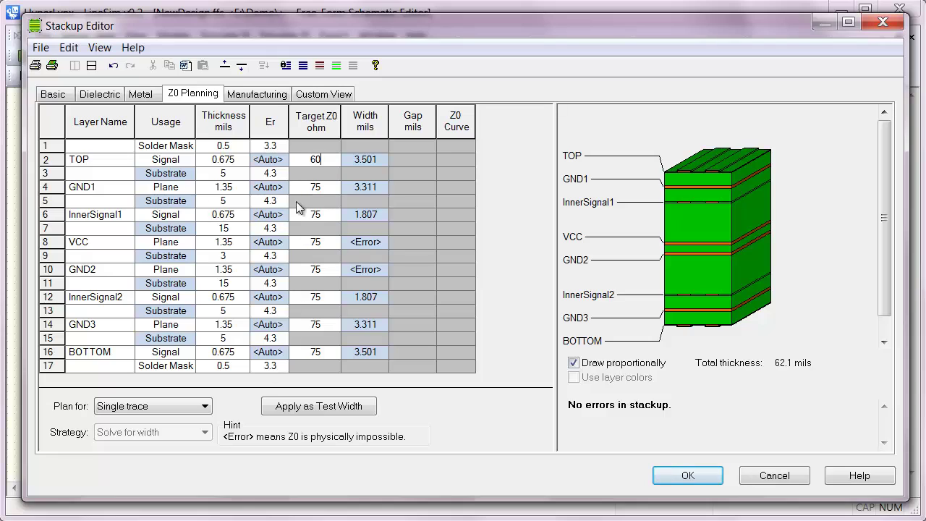
left_click(317, 215)
double_click(329, 214)
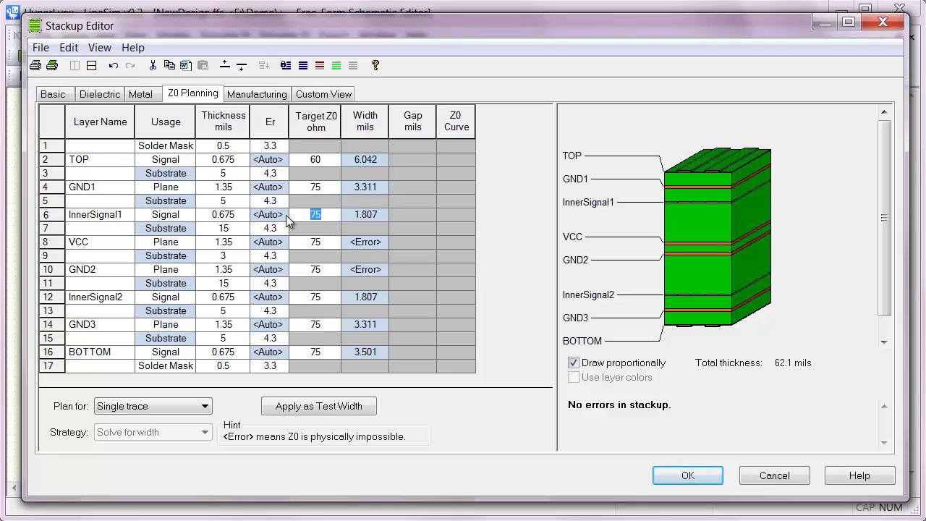
type("50")
key("Return")
Try a single-trace target impedance of 49 ohms on InnerSignal1 and restore it to 50 ohms
left_click(327, 216)
left_click_drag(328, 216, 307, 217)
type("49")
key("Return")
left_click(325, 219)
key("ctrl+z")
key("Return")
Switch impedance planning to differential pairs and set the differential Z0 to 100 ohms on InnerSignal1 and TOP
left_click(190, 407)
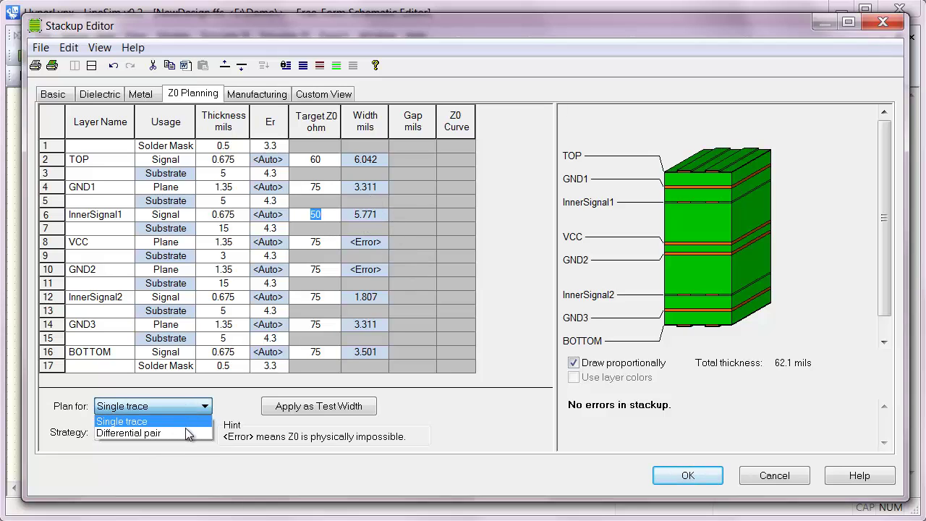
left_click(187, 432)
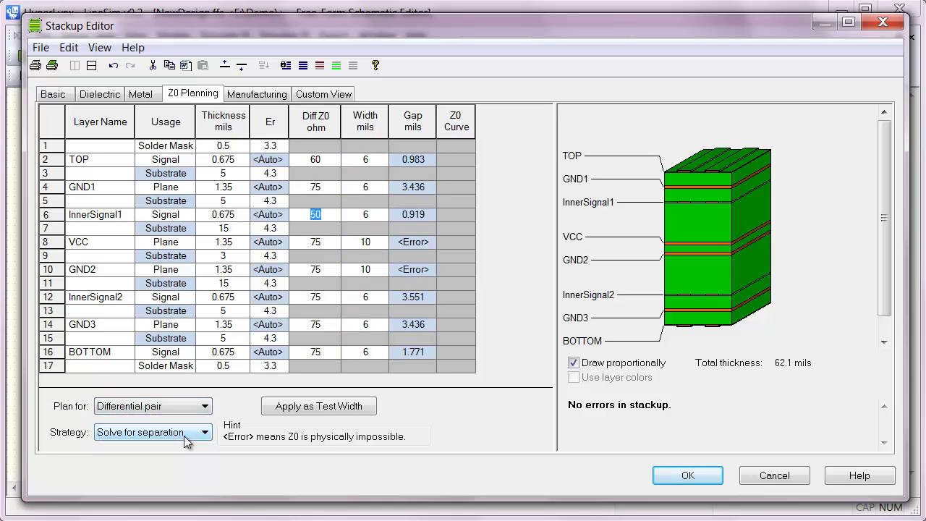
left_click(323, 215)
type("100")
key("Return")
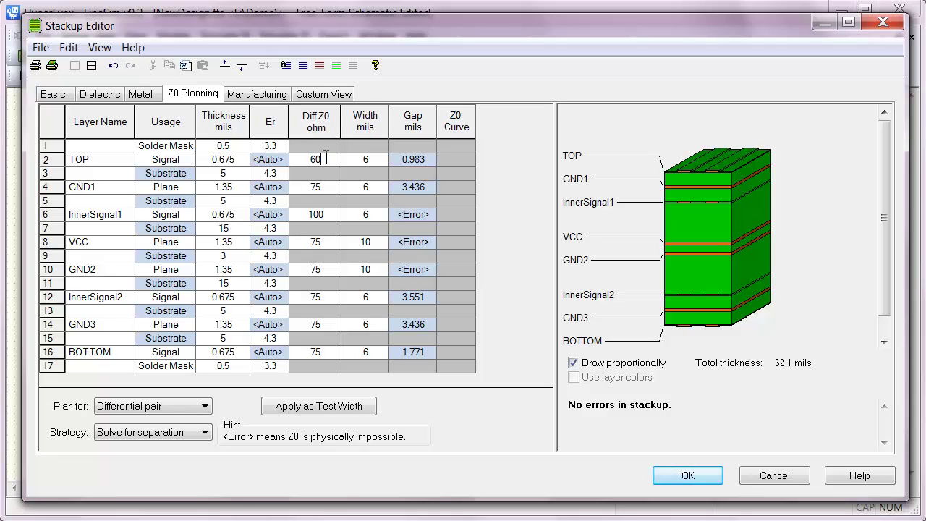
left_click(299, 162)
type("100")
key("Tab")
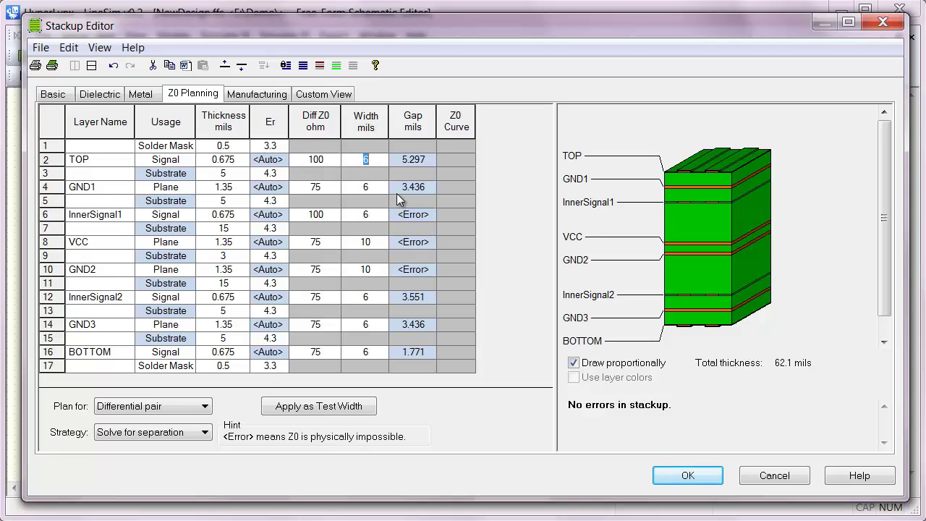
left_click(383, 160)
Set the differential-pair trace width on InnerSignal1 to 4 mils
left_click(369, 217)
type("4")
key("Return")
left_click(378, 216)
Set the test width of InnerSignal1 to 4 mils in the metal properties
left_click(149, 99)
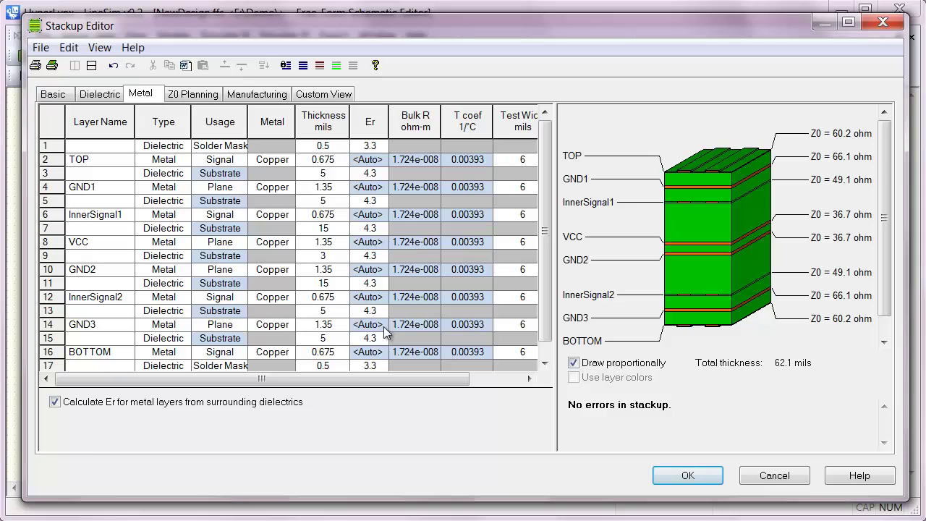
left_click_drag(372, 378, 438, 379)
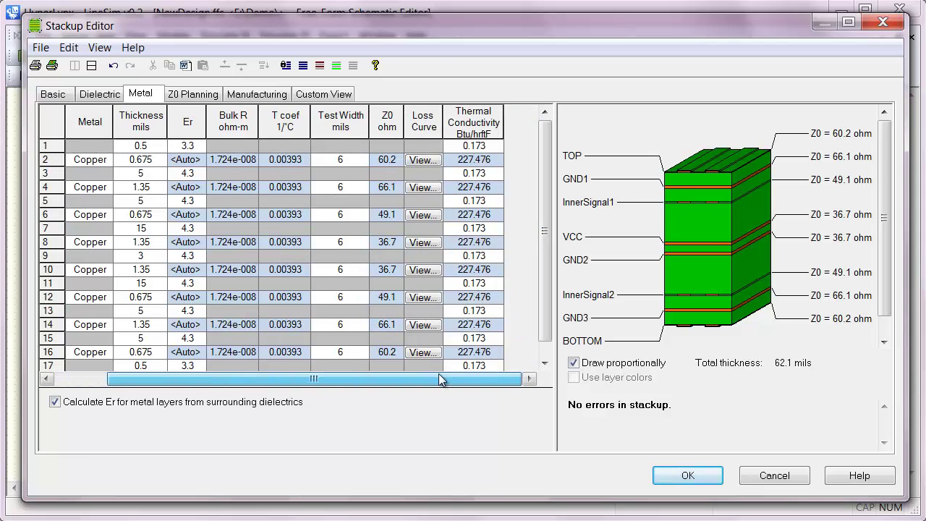
left_click(350, 216)
type("4")
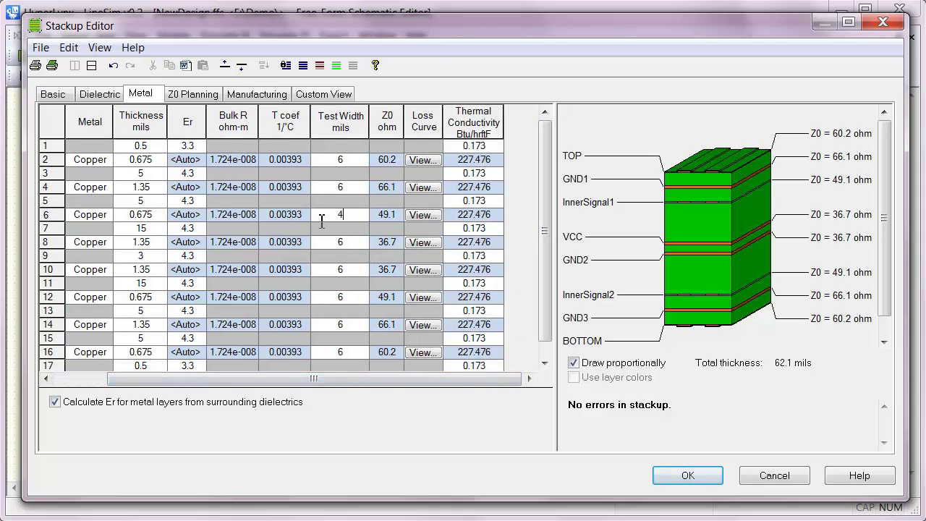
key("Return")
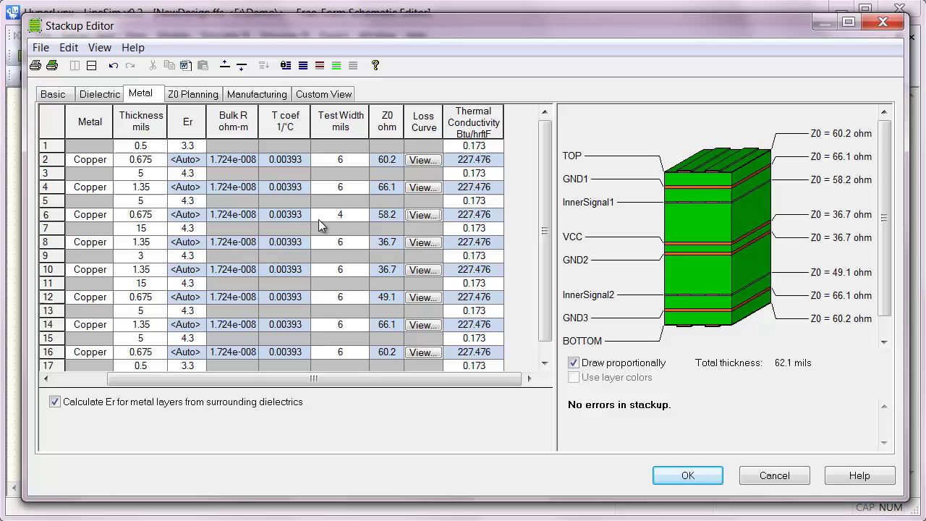
Examine InnerSignal1's loss-versus-frequency graph, focusing on the 100 to 10000 MHz range, and close it
left_click(423, 214)
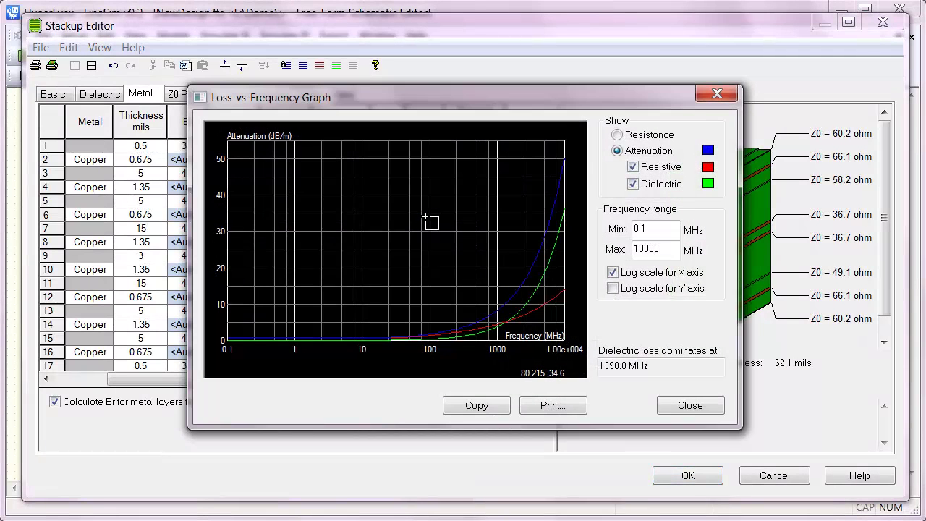
left_click_drag(472, 297, 536, 337)
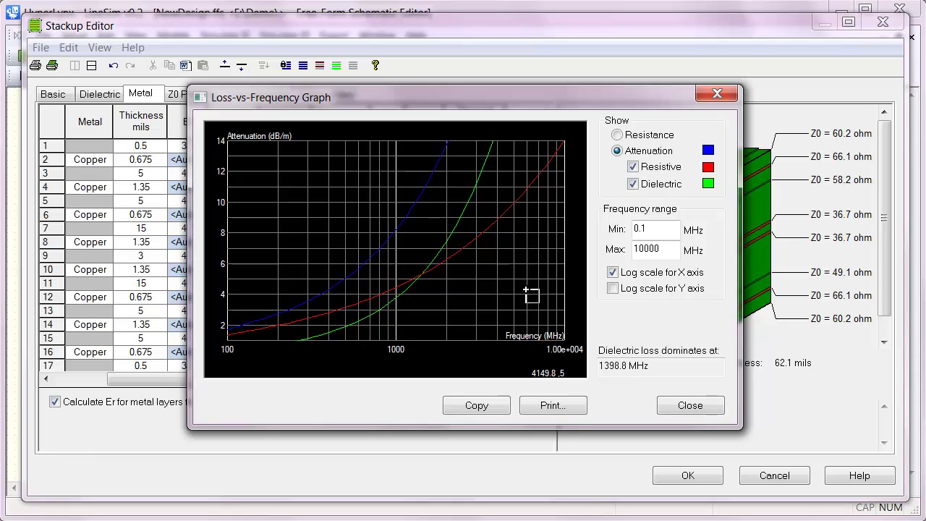
left_click(690, 406)
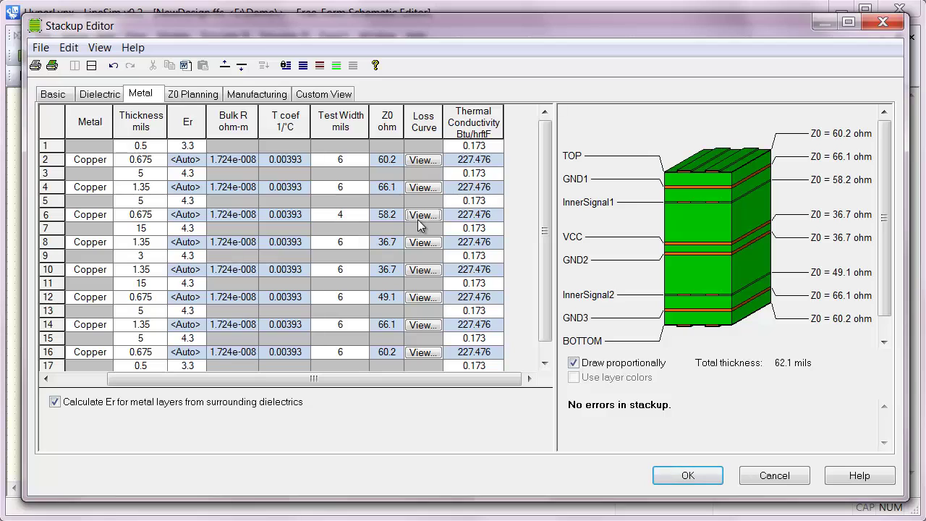
Return to impedance planning and set the differential-pair trace width on InnerSignal1 to 6 mils
left_click(194, 95)
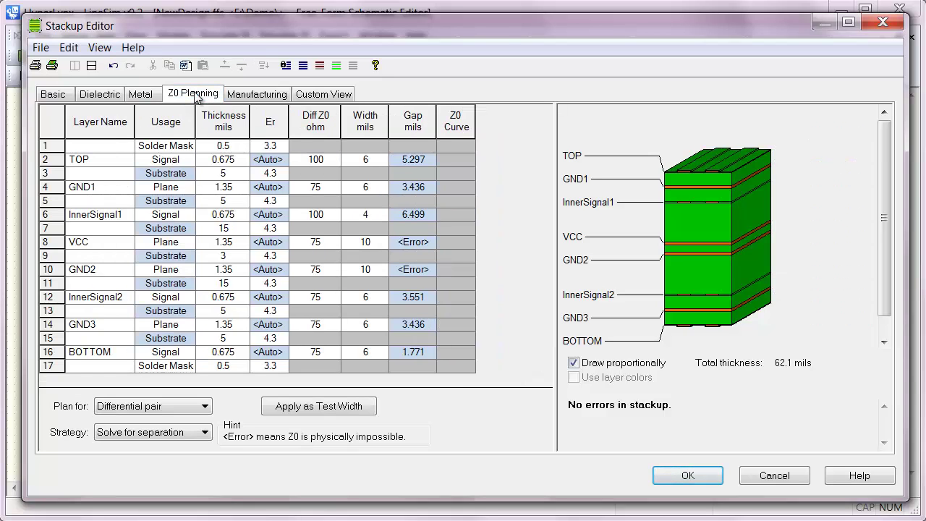
left_click(376, 216)
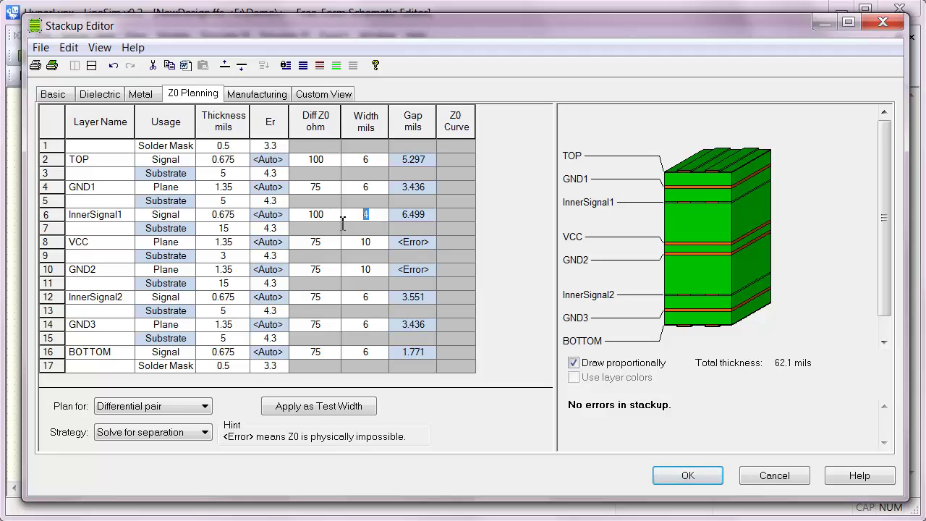
type("6")
key("Return")
Set the thickness of the substrates directly above and below InnerSignal1 to 10 mils
left_click(238, 201)
left_click_drag(237, 201, 207, 203)
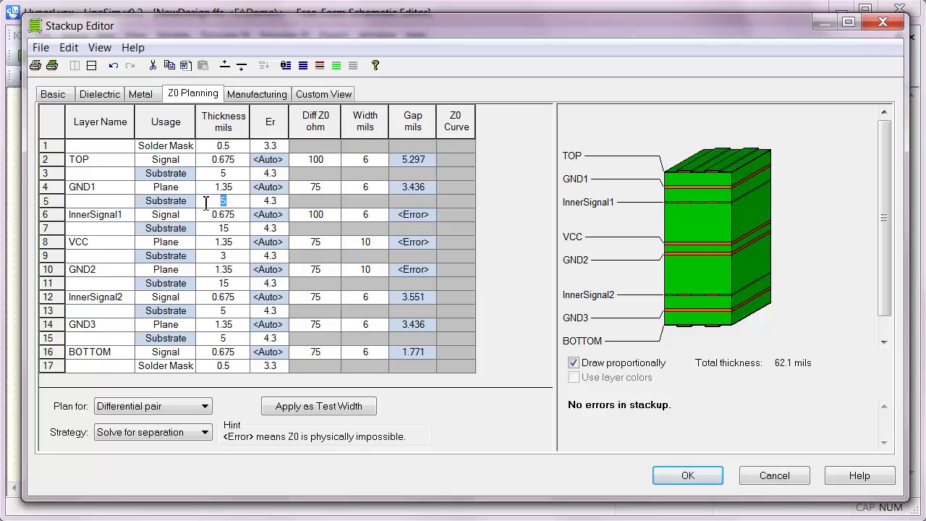
type("10")
key("Tab")
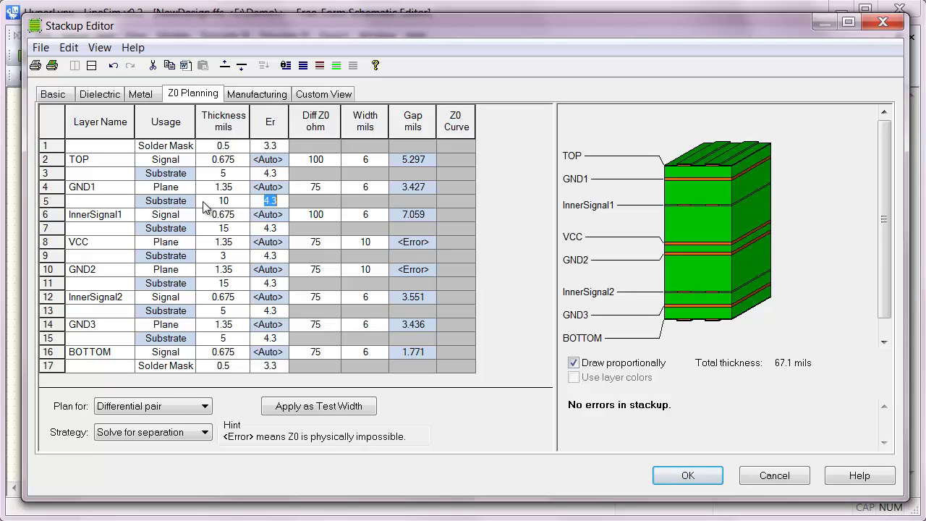
left_click(227, 232)
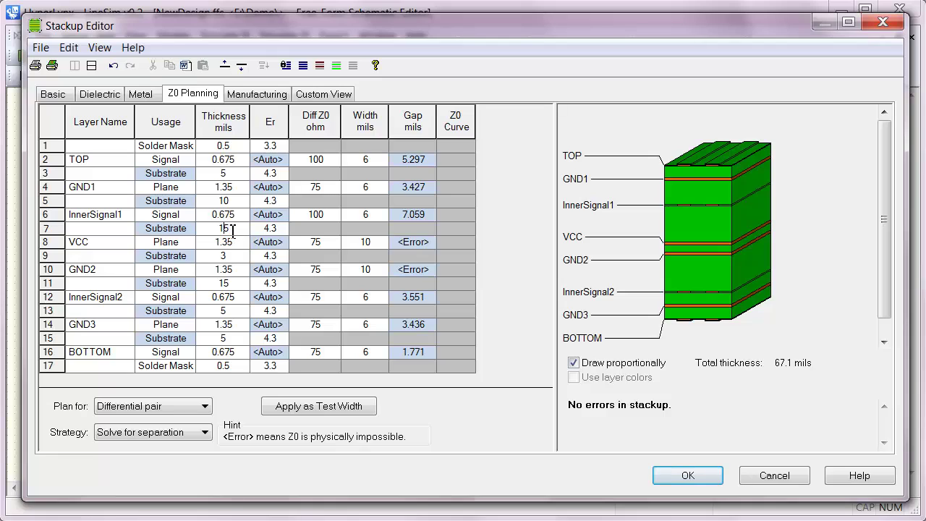
left_click_drag(224, 228, 268, 227)
type("0")
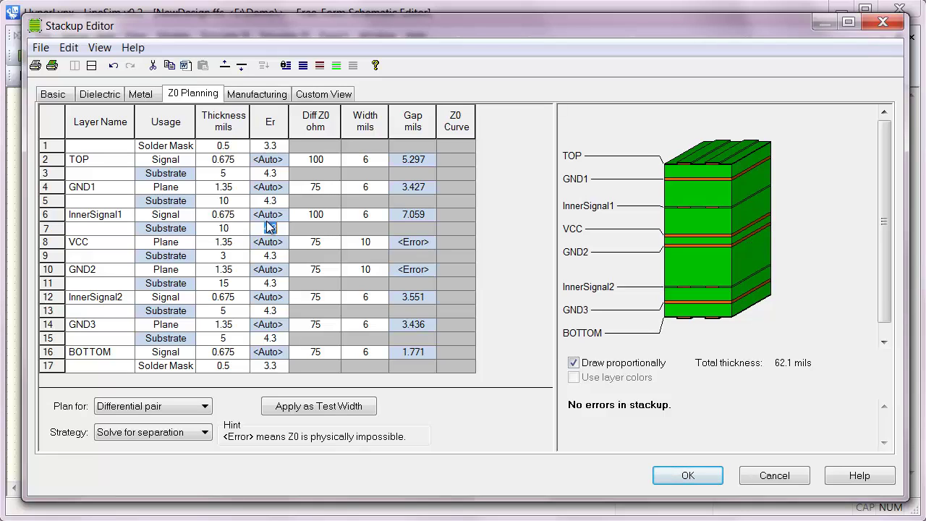
left_click(269, 228)
Set the thickness of the substrates directly above and below InnerSignal2 to 10 mils
double_click(226, 284)
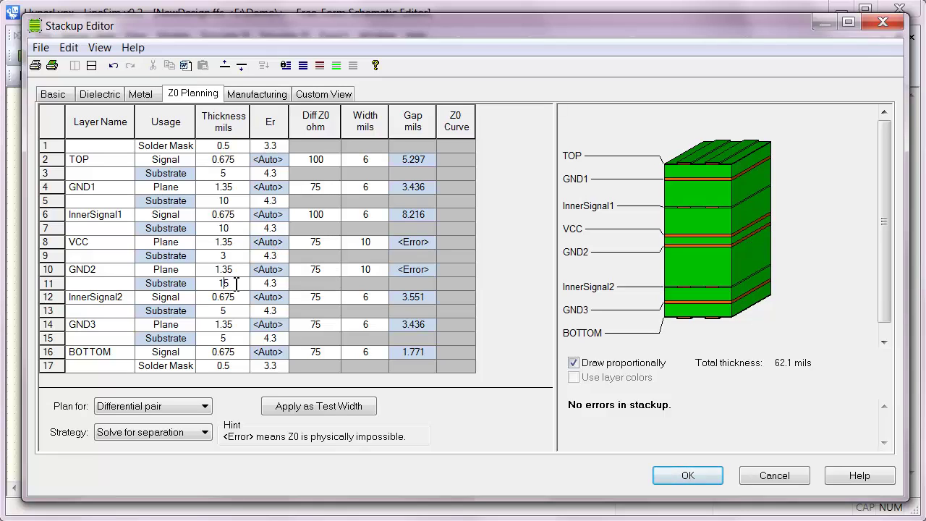
type("10")
key("Return")
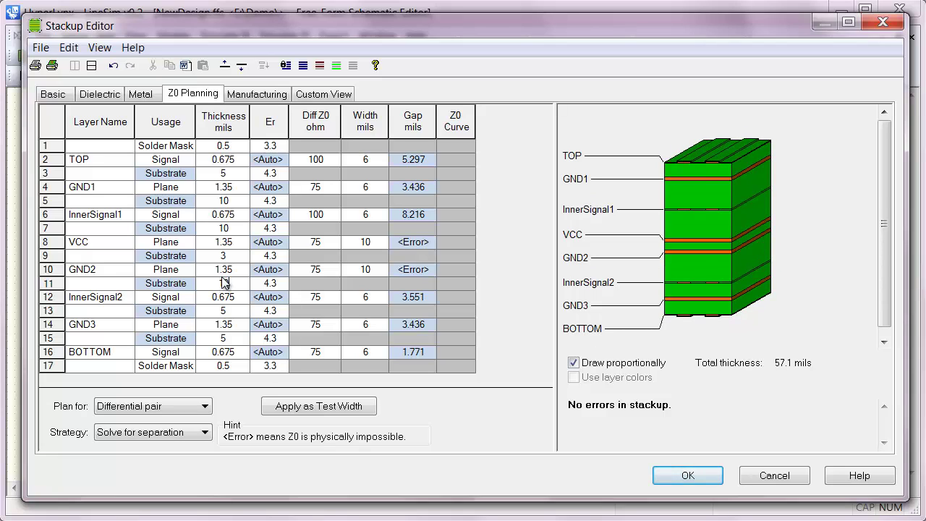
double_click(234, 312)
type("10")
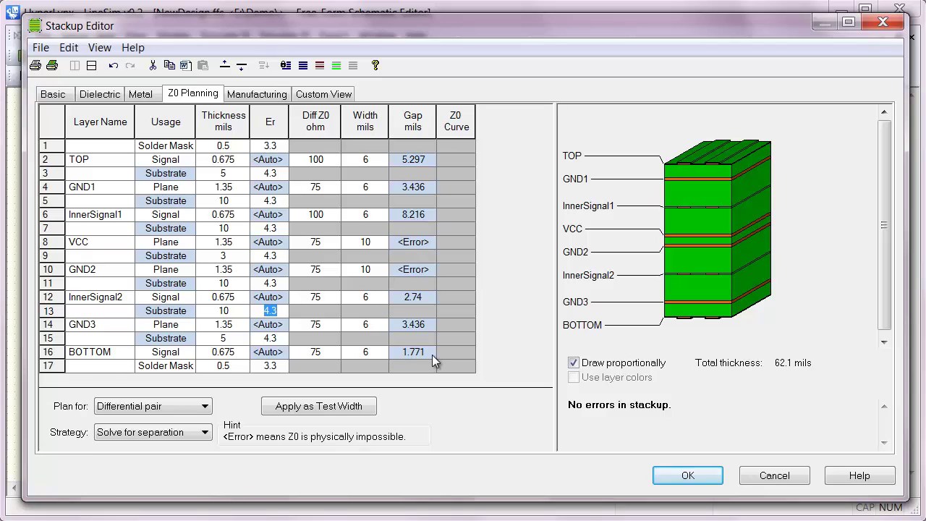
Switch the planning strategy to solve for both and view InnerSignal1's width-versus-separation curve
left_click(191, 432)
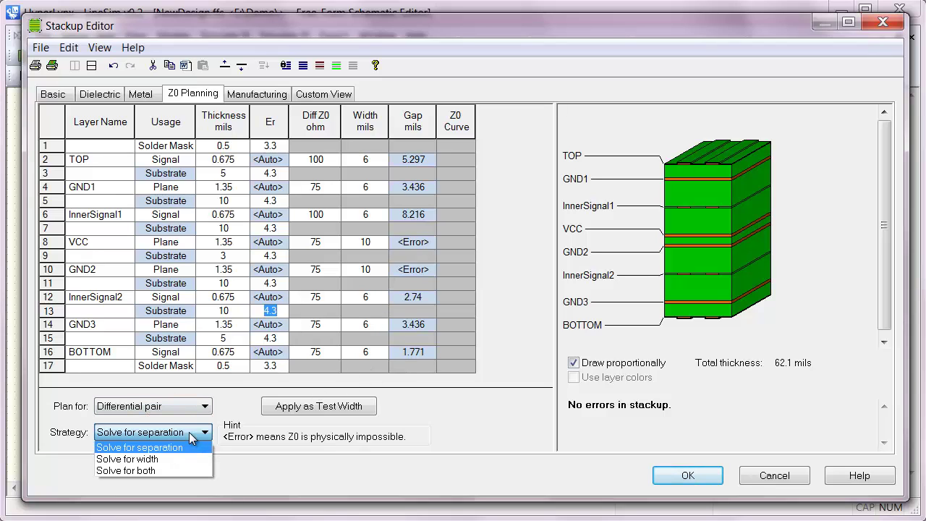
left_click(181, 469)
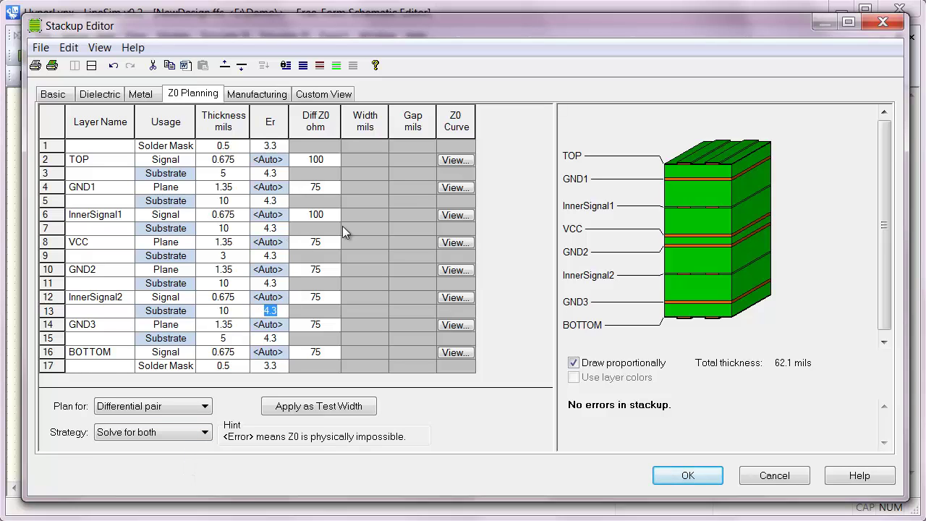
left_click(456, 215)
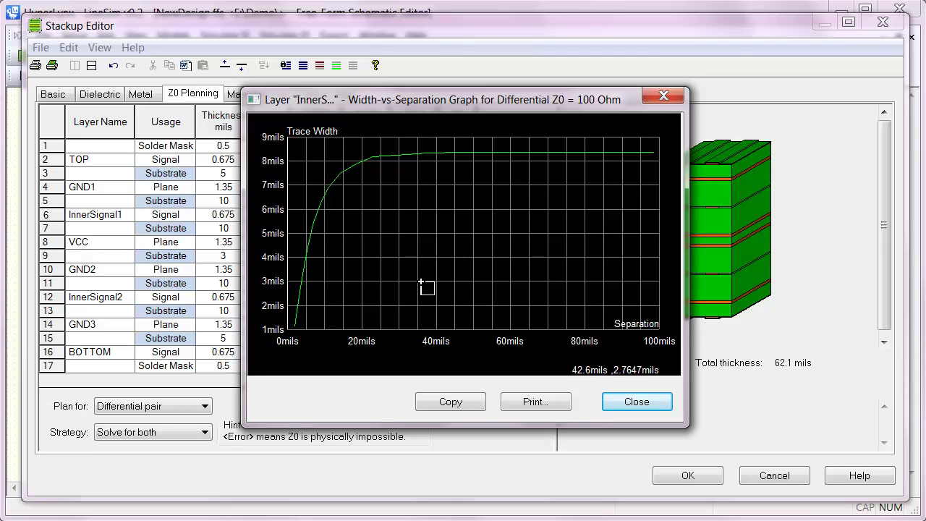
left_click(637, 402)
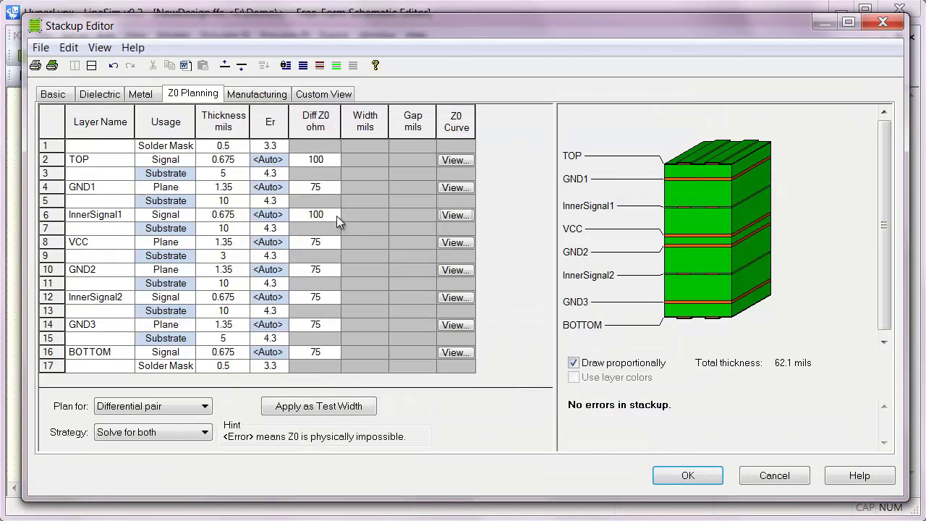
Switch the strategy back to solve for separation and set InnerSignal1's differential-pair trace width to 7 mils
left_click(181, 433)
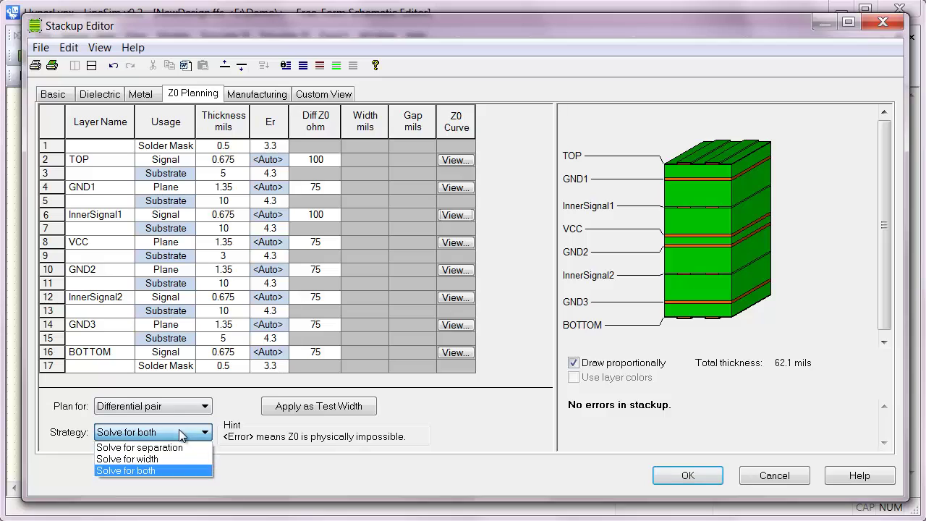
left_click(172, 448)
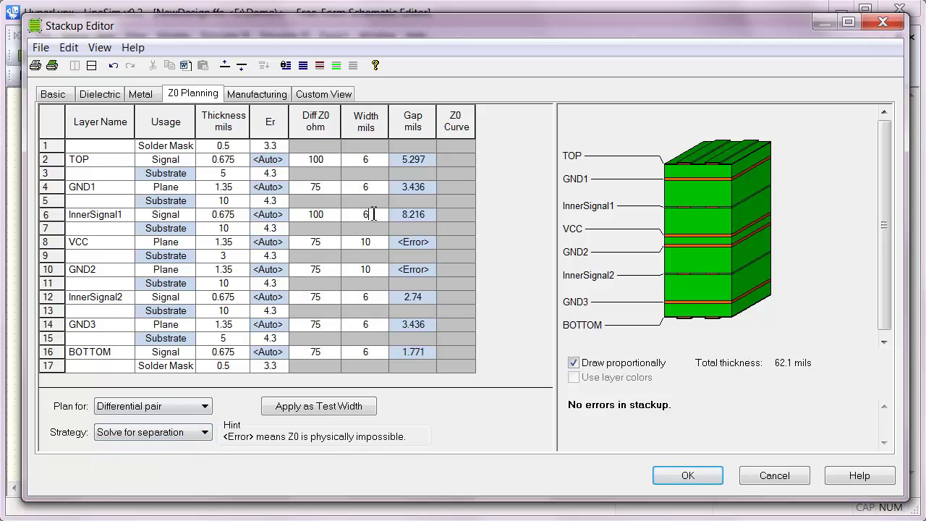
left_click_drag(373, 214, 352, 214)
type("7")
key("Return")
Set the test width of InnerSignal1 to 7 mils in the metal properties
left_click(141, 94)
left_click_drag(383, 381, 435, 381)
left_click(352, 215)
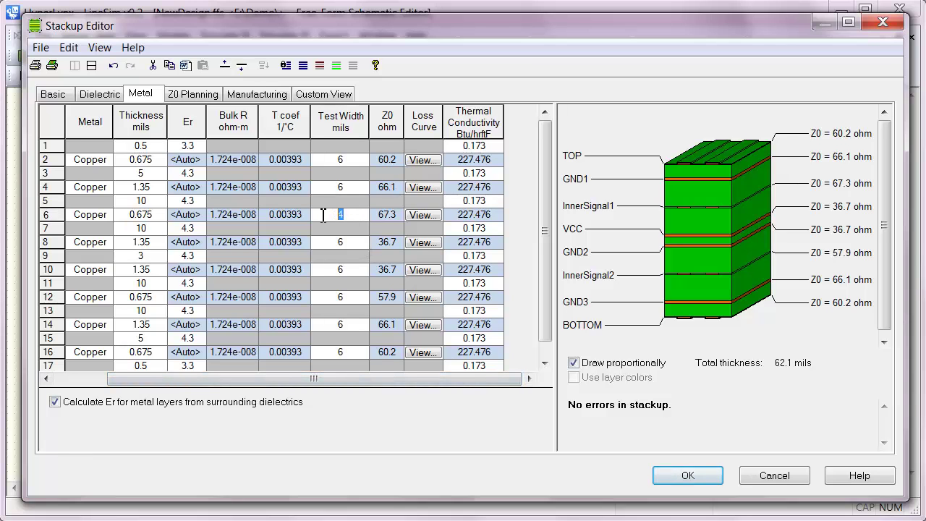
type("7")
key("Return")
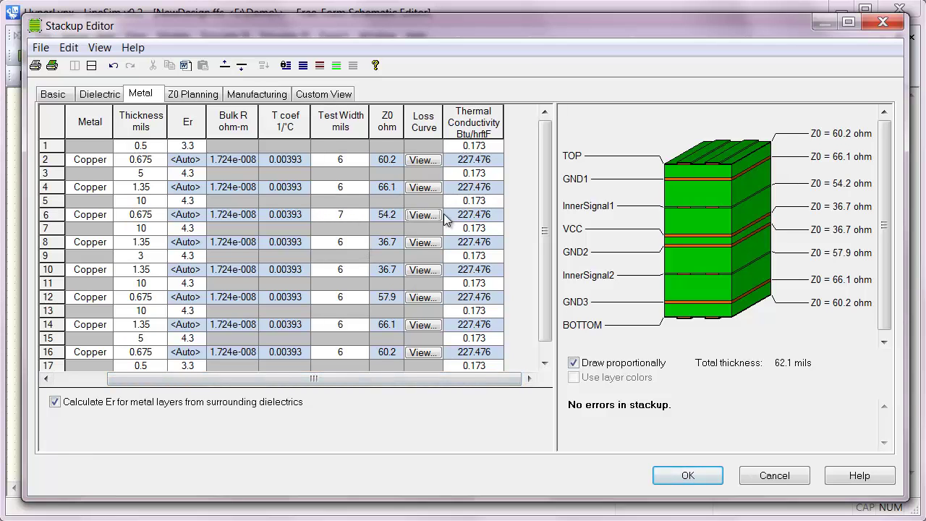
Inspect InnerSignal1's attenuation curves between 100 and 10000 MHz, close the graph and return to impedance planning
left_click(431, 217)
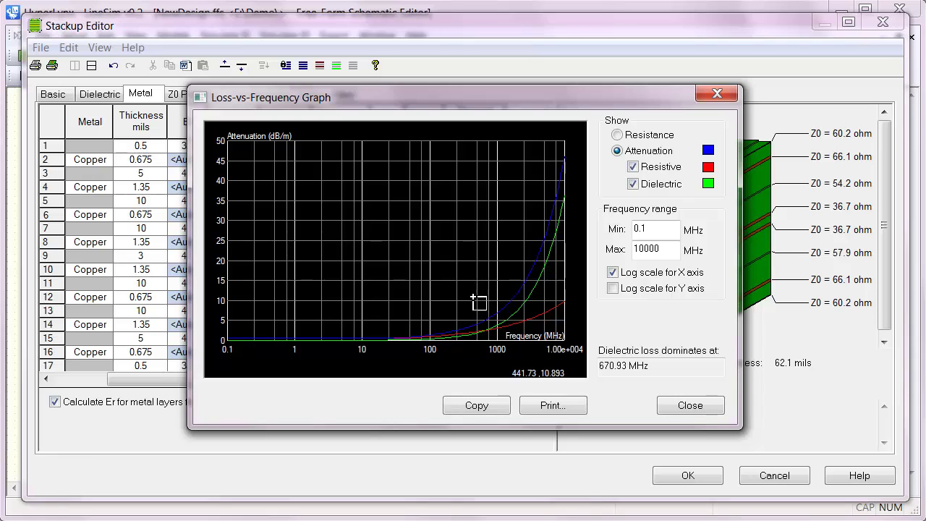
left_click_drag(540, 336, 540, 337)
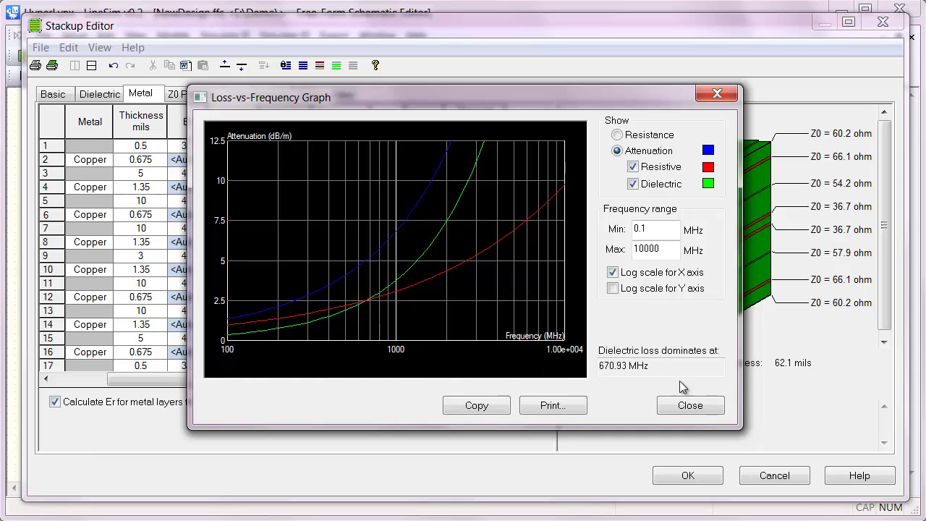
left_click(691, 407)
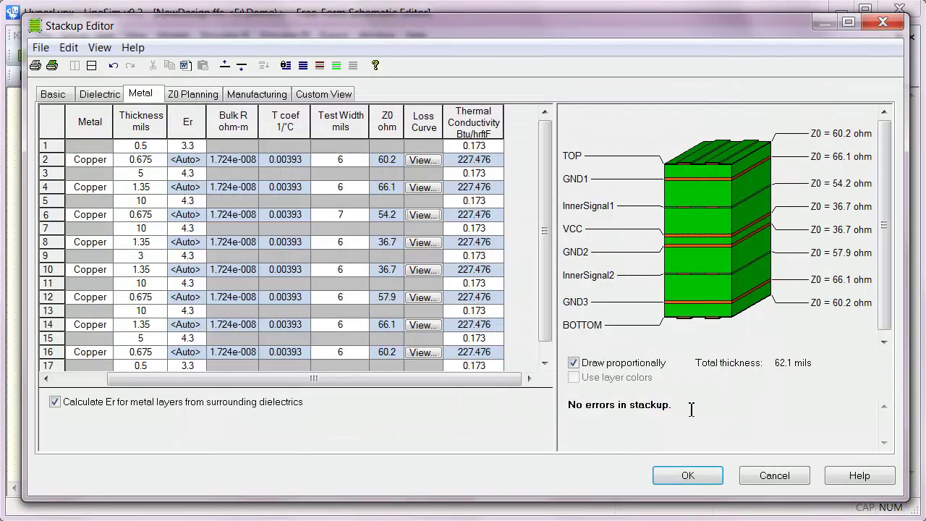
left_click(207, 95)
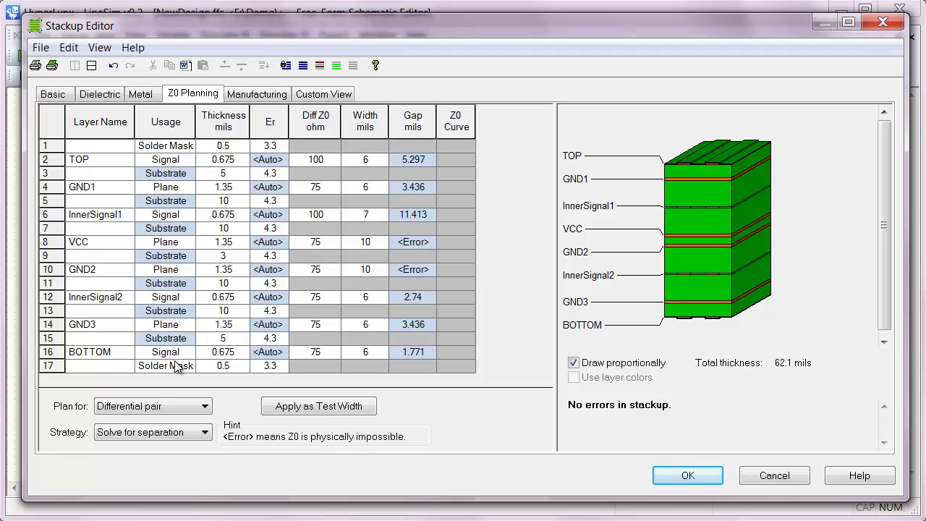
Switch the impedance planning to single trace and try target impedances of 60 and 50 ohms for InnerSignal1
left_click(199, 407)
left_click(194, 423)
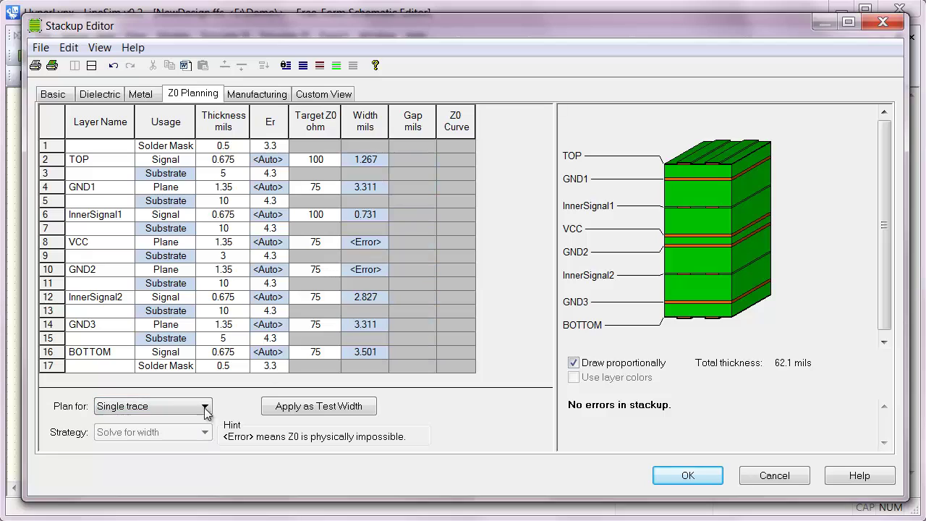
left_click(327, 216)
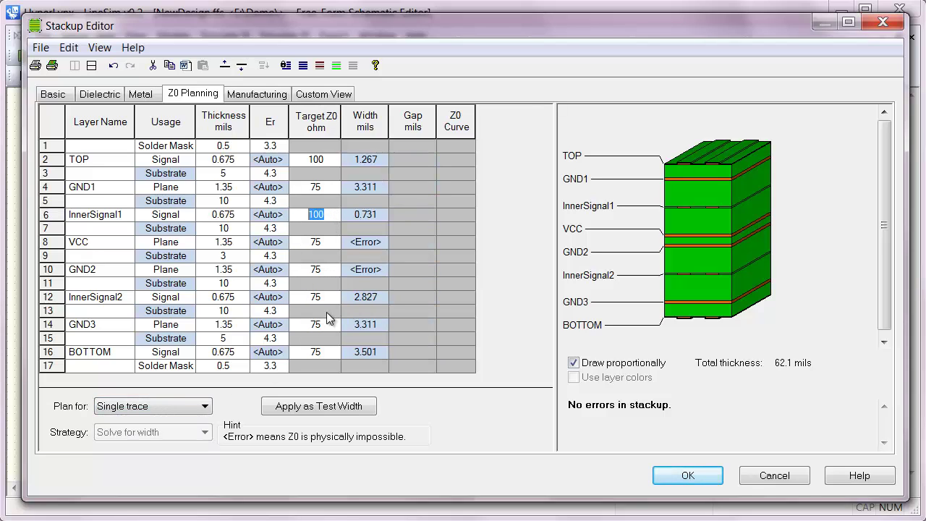
type("60")
key("Return")
type("50")
key("Return")
type("50")
left_click(705, 207)
left_click(706, 199)
left_click(706, 220)
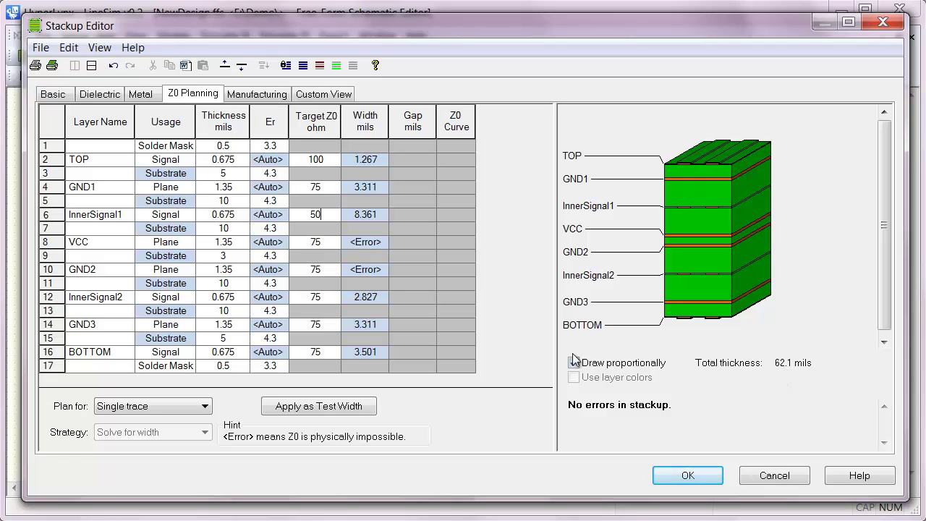
Set the substrate thickness between InnerSignal1 and VCC and between GND2 and InnerSignal2 to 20 mils
left_click(206, 230)
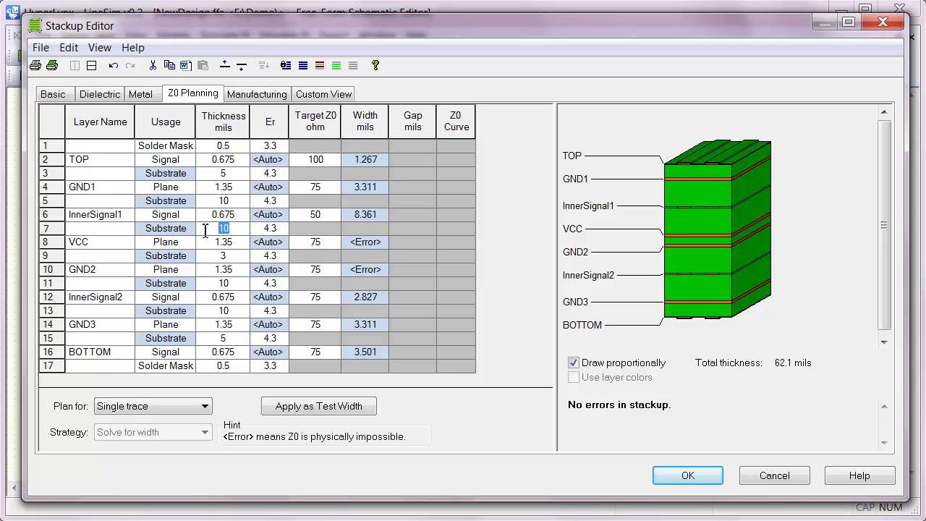
type("20")
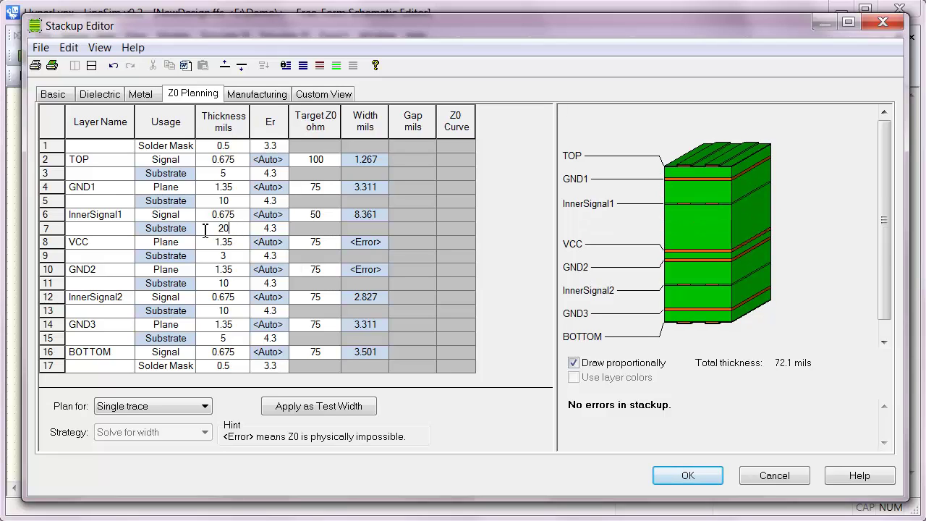
key("Return")
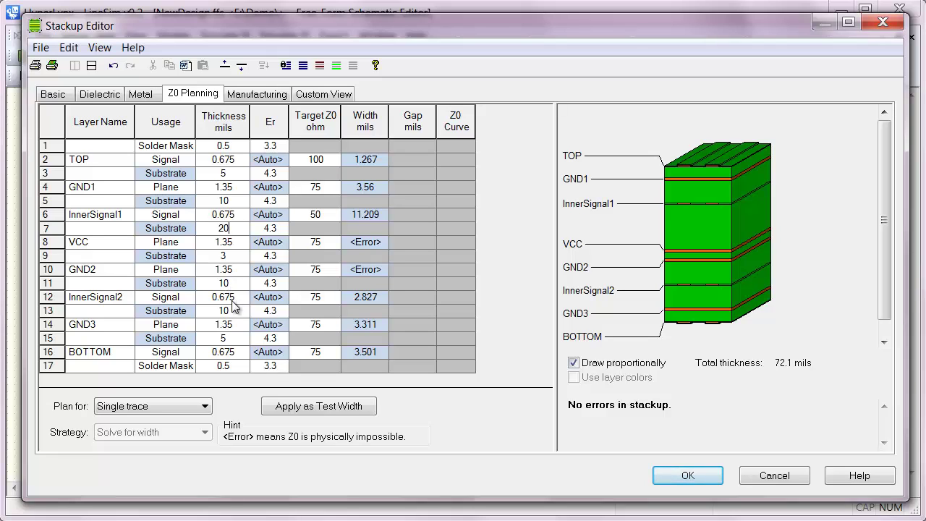
left_click(210, 283)
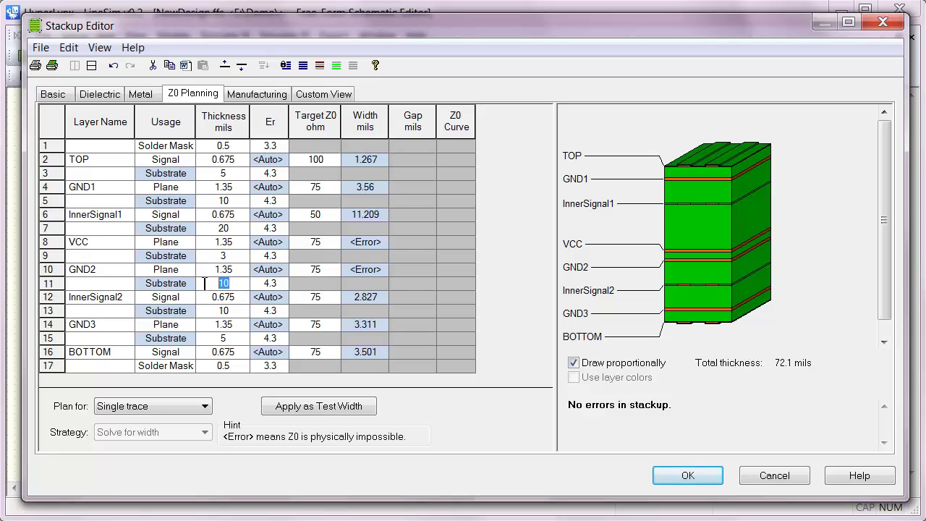
type("20")
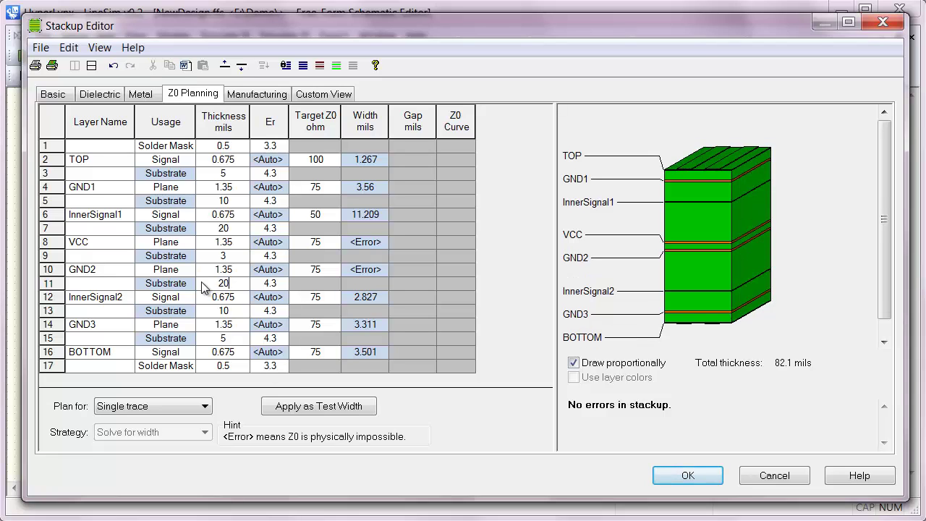
key("Tab")
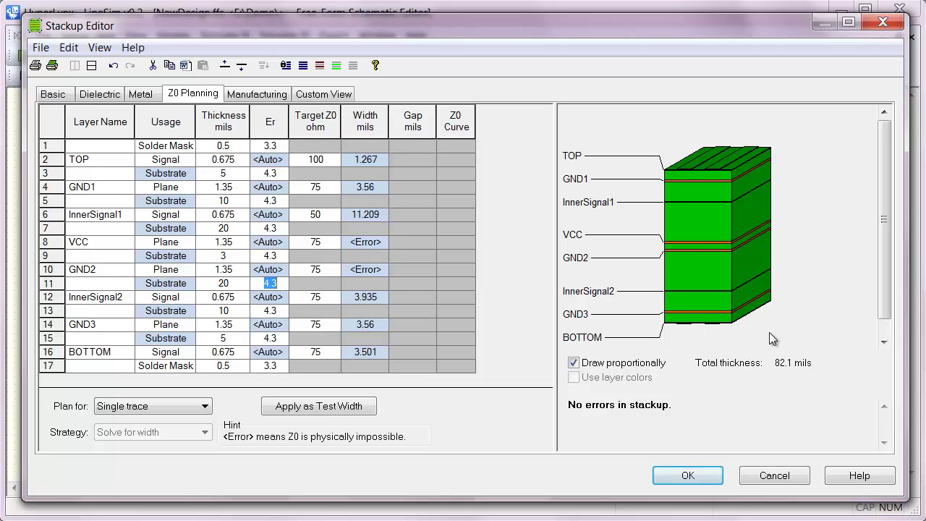
Set InnerSignal1's single-trace target impedance to 75 ohms
left_click(330, 215)
left_click_drag(331, 215, 299, 217)
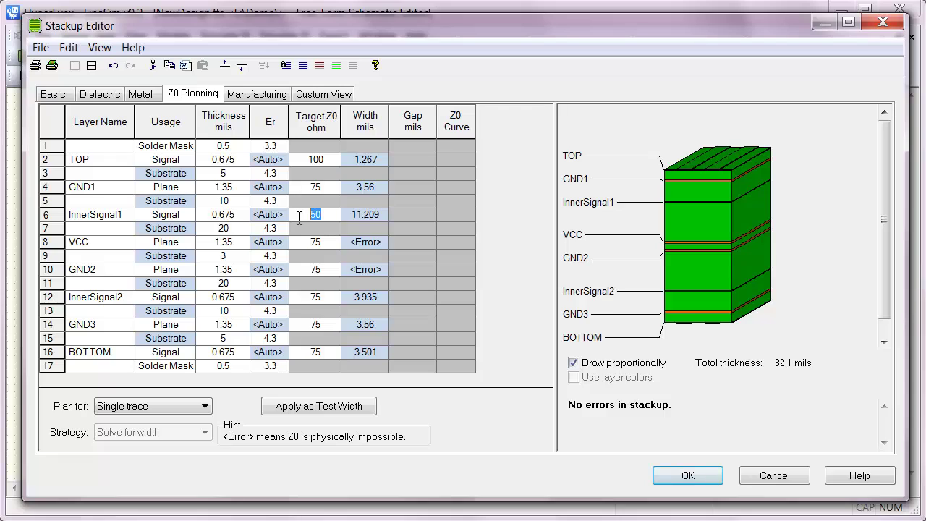
type("75")
key("Return")
left_click(333, 216)
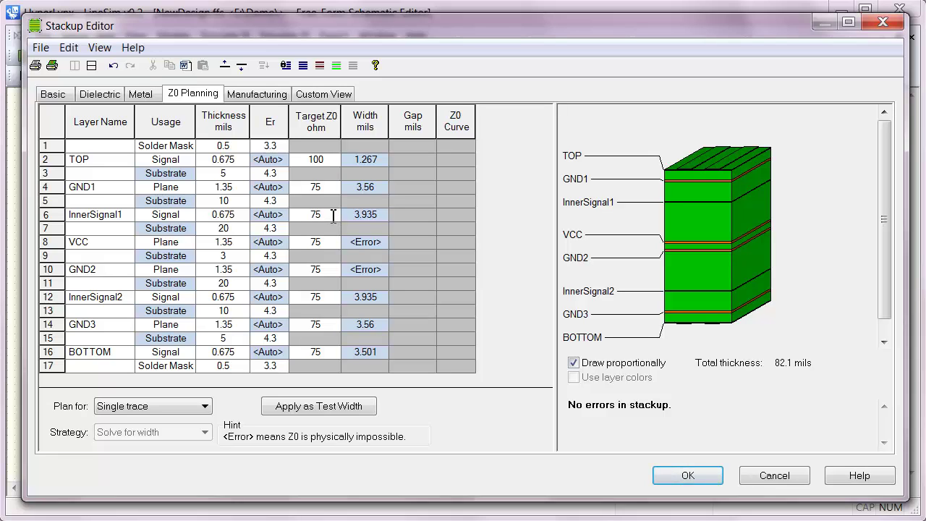